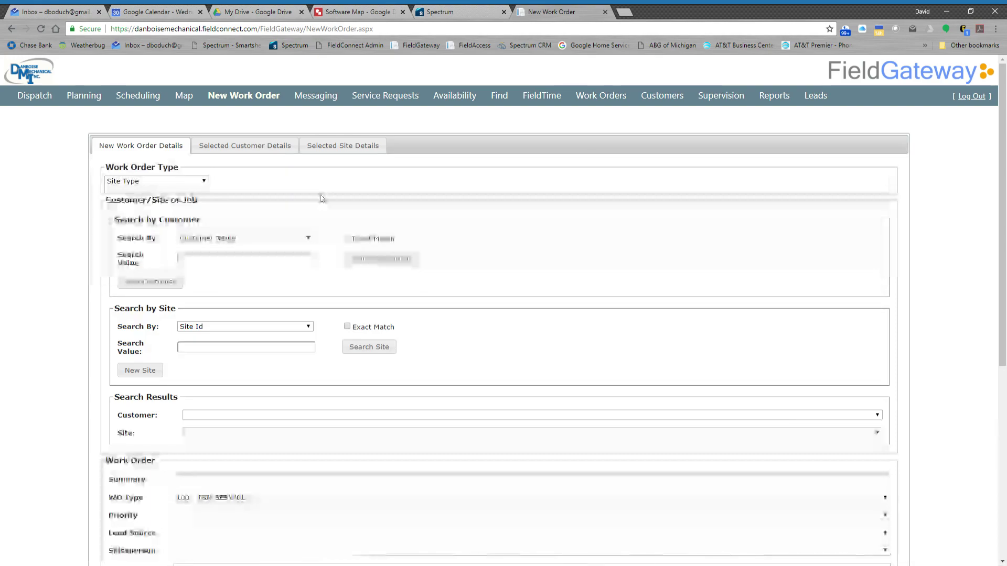
Review the Software Map drawing alongside the Spectrum site map and the FieldGateway new work order page
{"action": "left_click", "coordinate": [345, 12]}
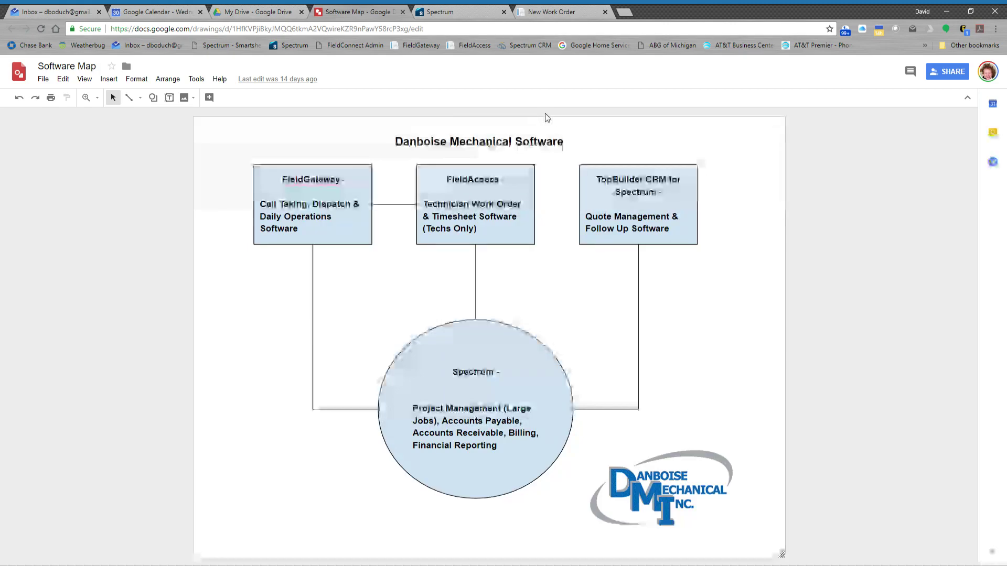
{"action": "left_click", "coordinate": [546, 11]}
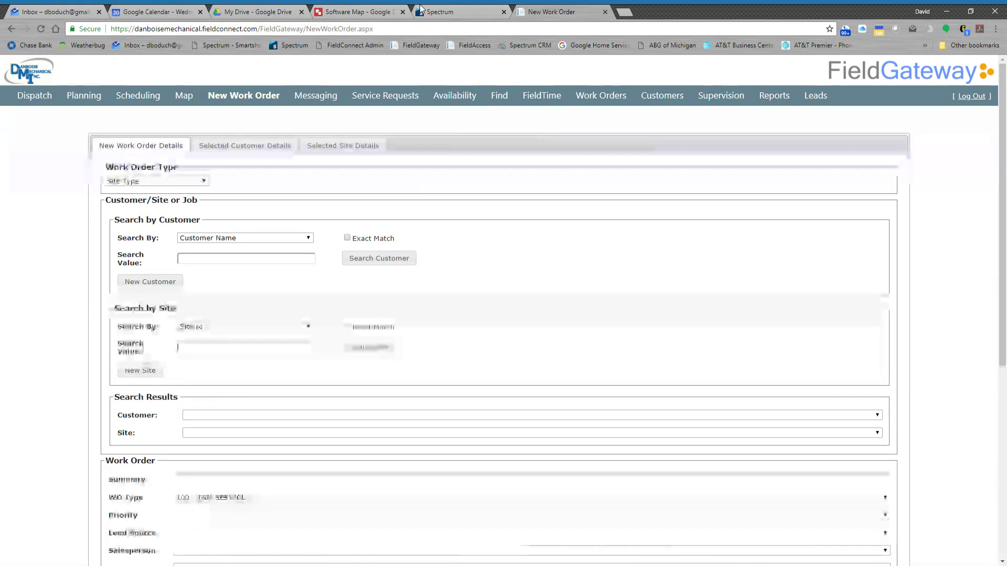
{"action": "left_click", "coordinate": [442, 13]}
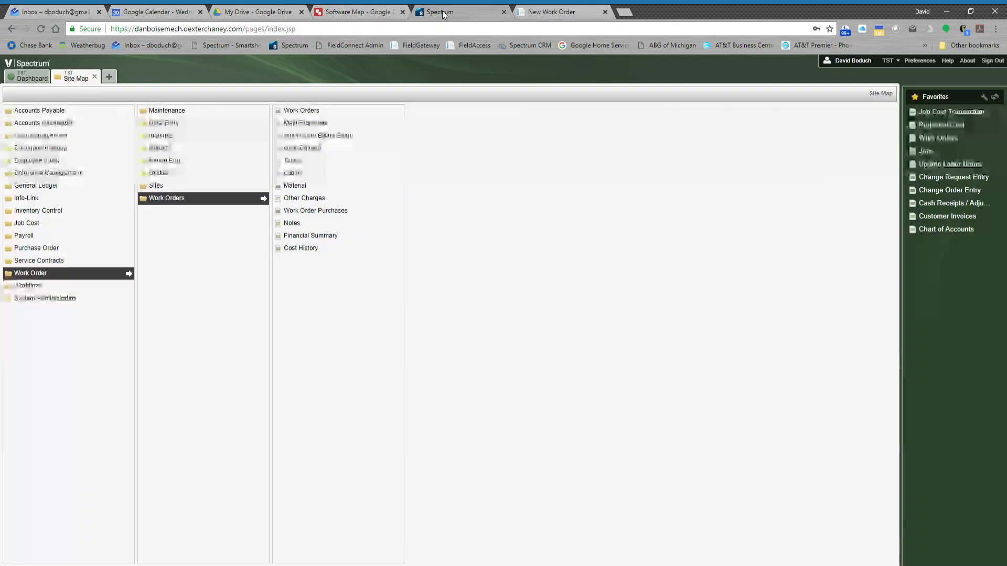
{"action": "left_click", "coordinate": [379, 14]}
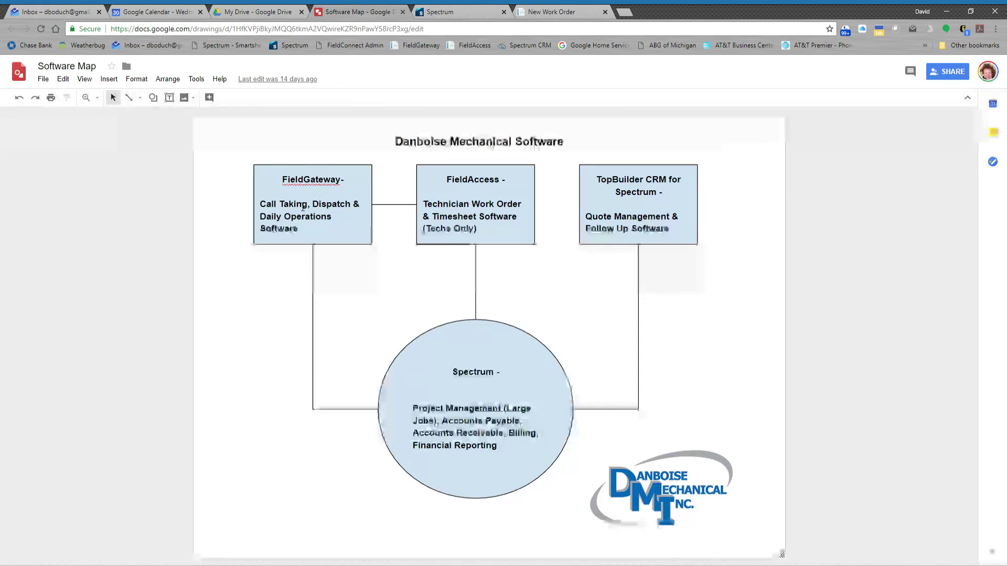
{"action": "left_click", "coordinate": [562, 9]}
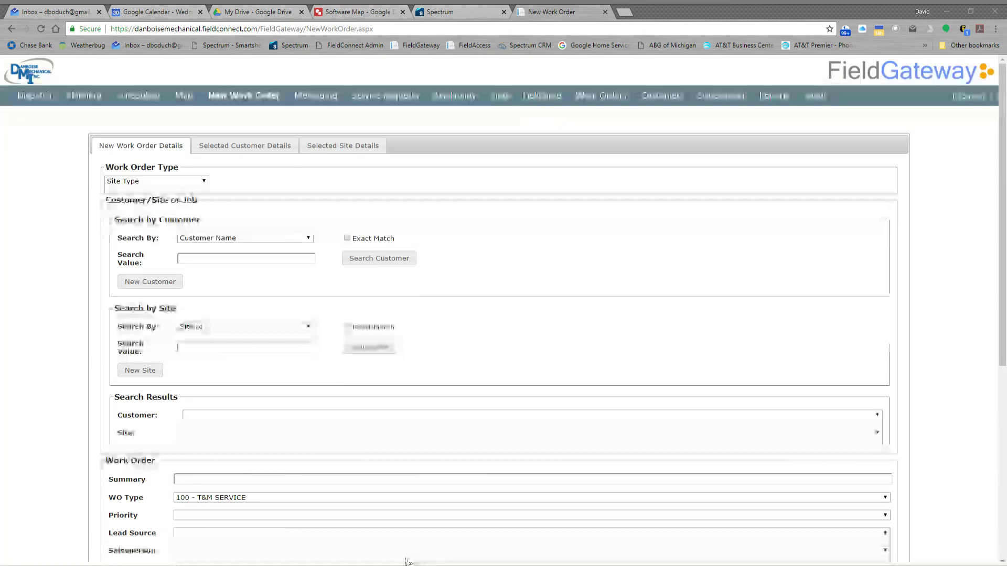
{"action": "left_click", "coordinate": [347, 12]}
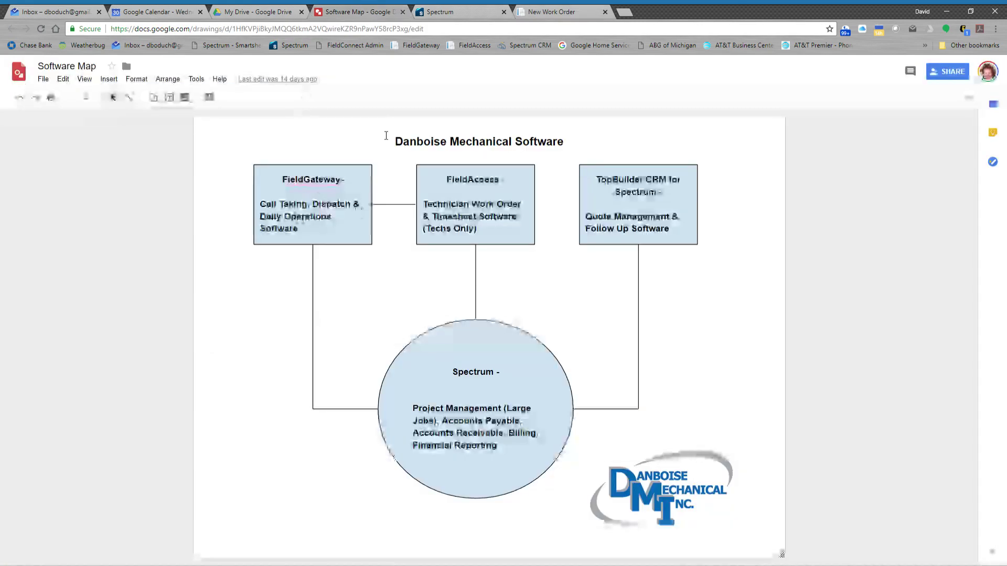
{"action": "left_click", "coordinate": [563, 14]}
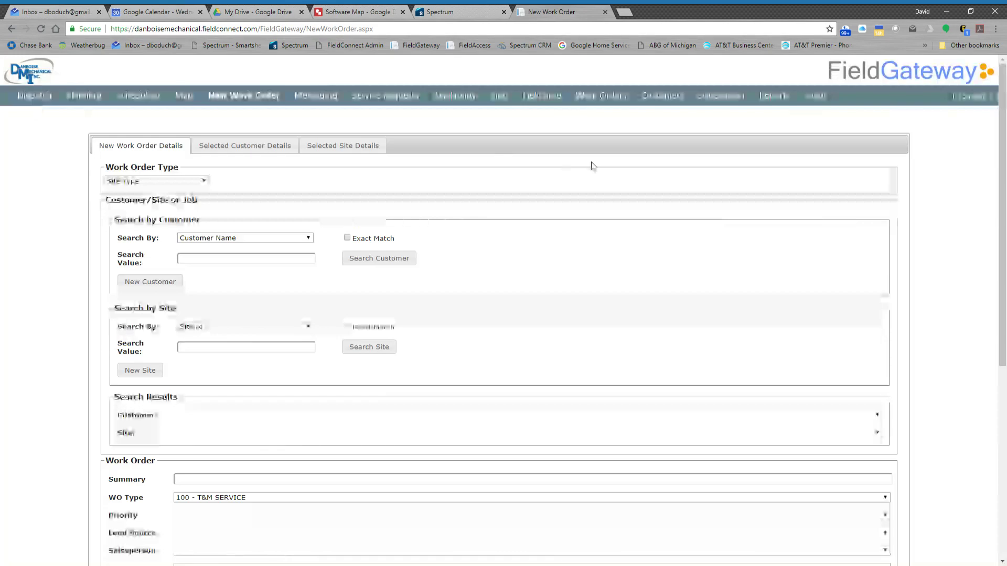
Open a new work order and look through its form fields, including the Cost Center choices
{"action": "left_click", "coordinate": [254, 98]}
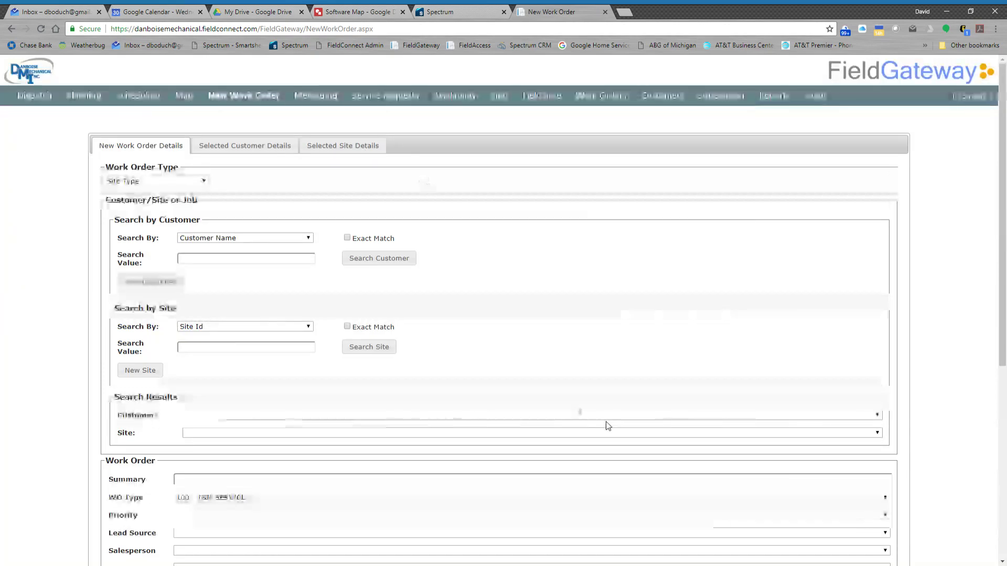
{"action": "scroll", "coordinate": [603, 422], "scroll_direction": "down", "scroll_amount": 2}
{"action": "scroll", "coordinate": [609, 425], "scroll_direction": "up", "scroll_amount": 2}
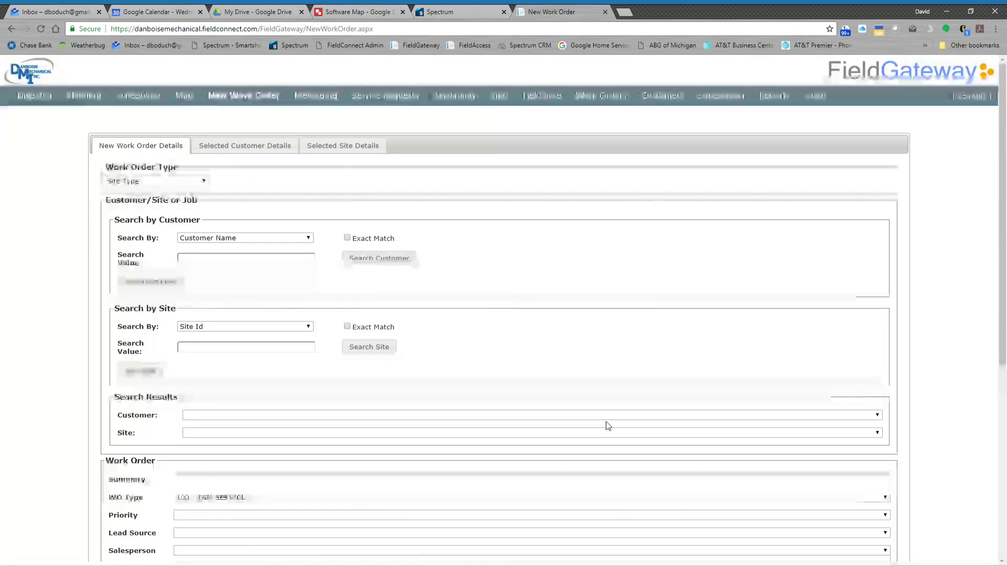
{"action": "scroll", "coordinate": [608, 425], "scroll_direction": "down", "scroll_amount": 3}
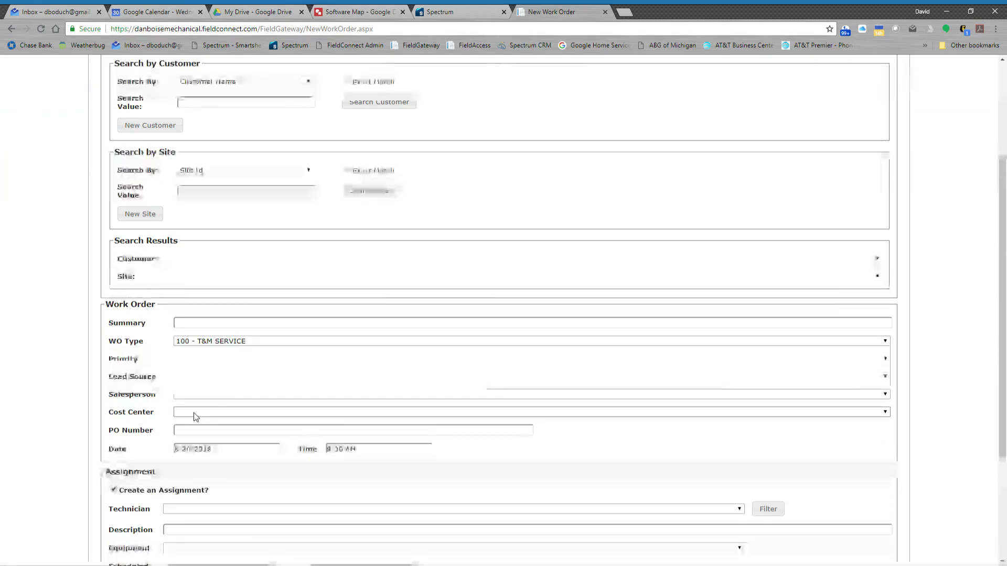
{"action": "left_click", "coordinate": [287, 412]}
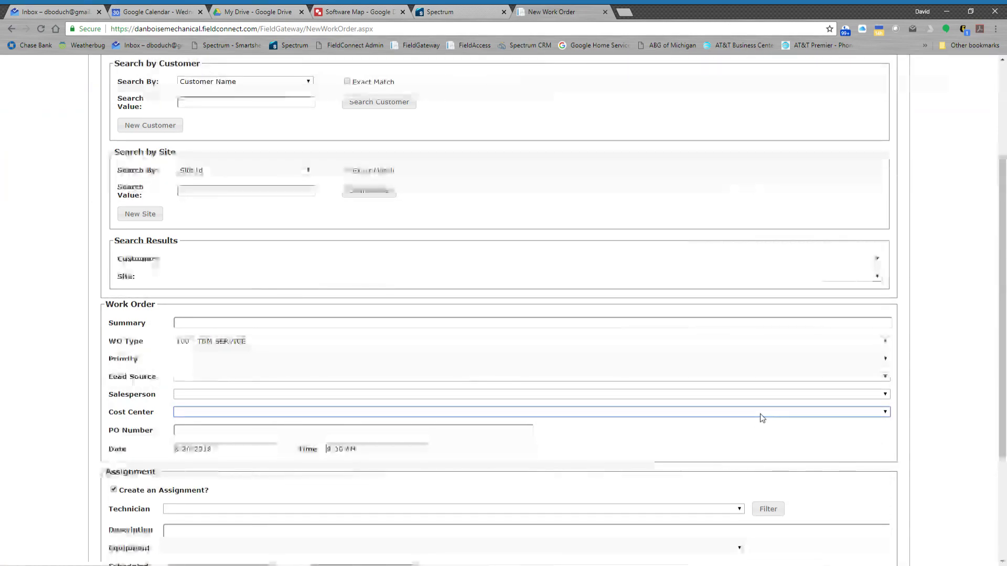
{"action": "scroll", "coordinate": [647, 432], "scroll_direction": "up", "scroll_amount": 1}
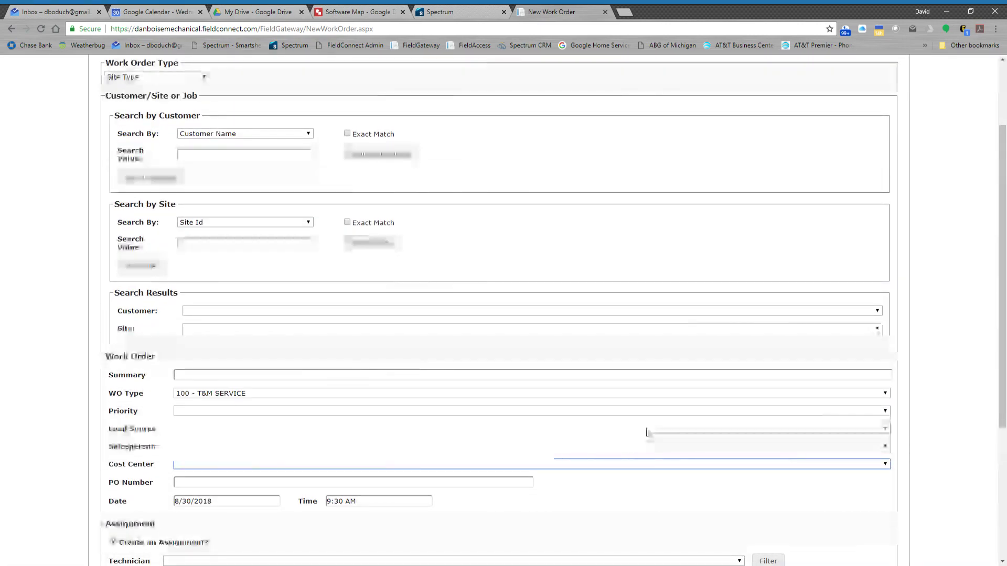
Run a customer search with an empty search value and set the customer search criterion to Customer Phone
{"action": "left_click", "coordinate": [381, 155]}
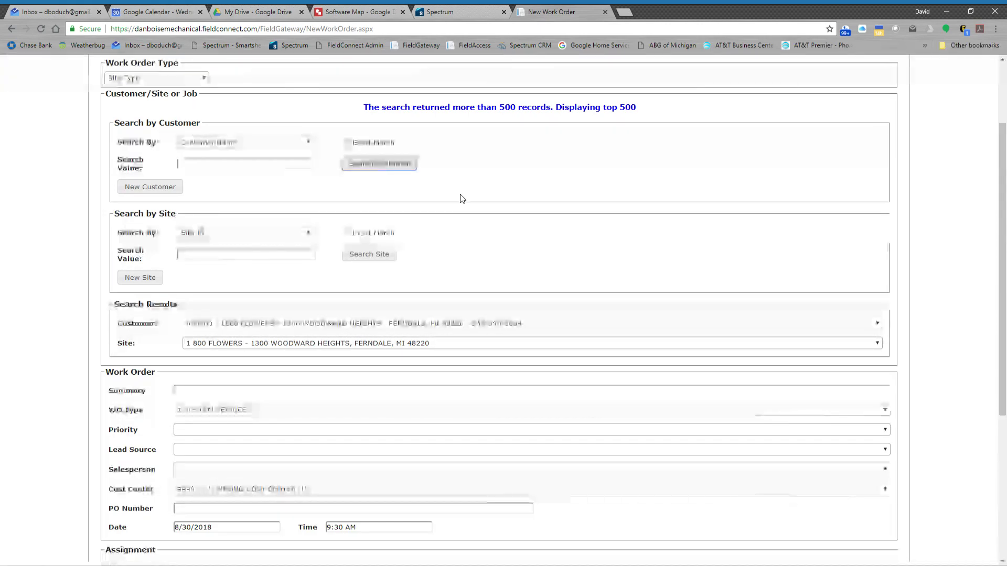
{"action": "scroll", "coordinate": [472, 243], "scroll_direction": "up", "scroll_amount": 1}
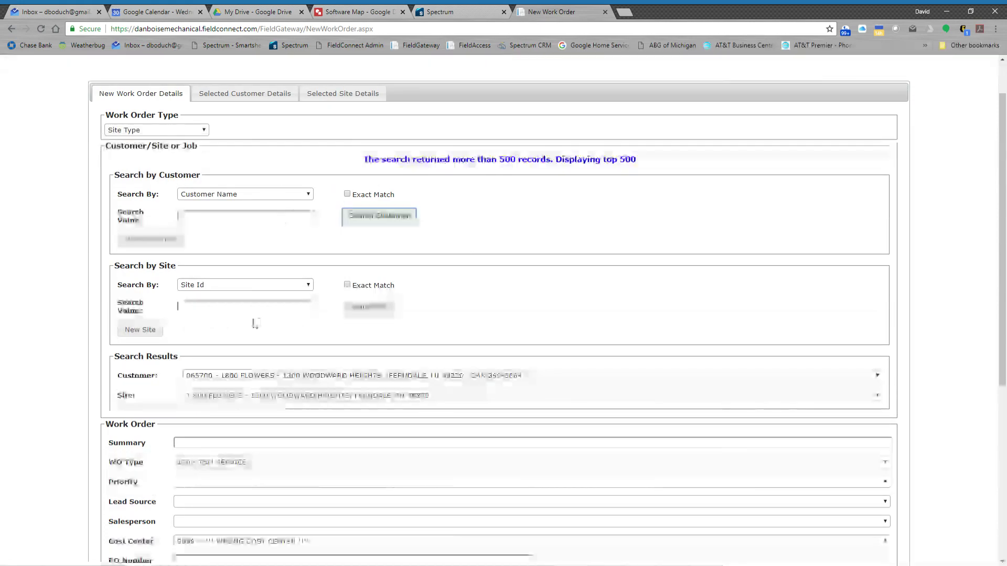
{"action": "left_click", "coordinate": [210, 194]}
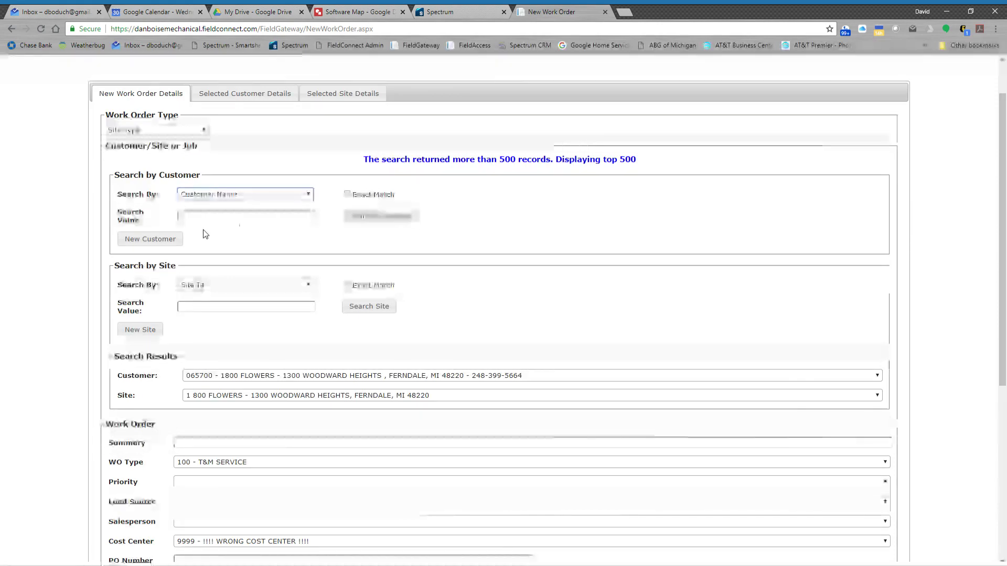
{"action": "key", "text": "Down"}
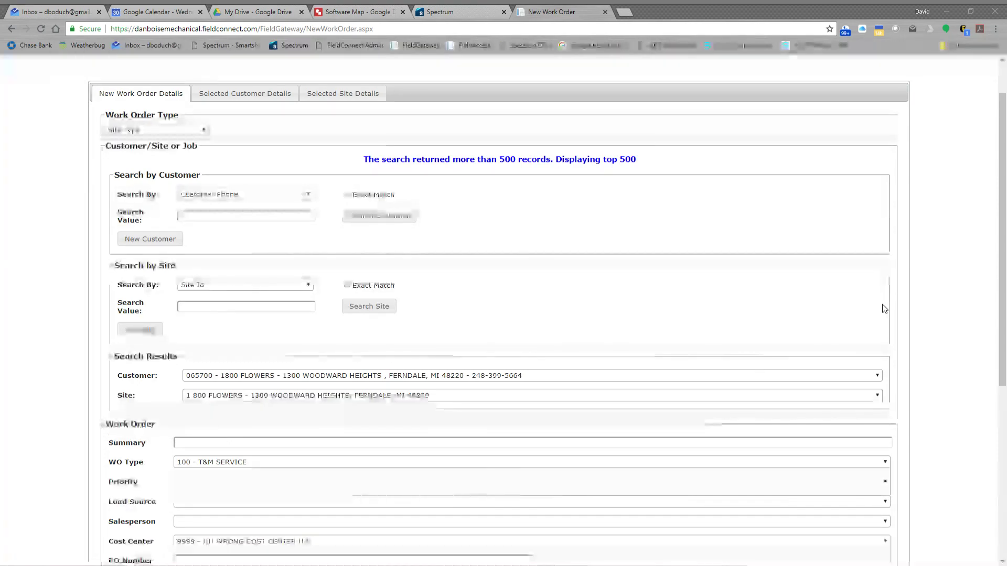
{"action": "left_click", "coordinate": [428, 565]}
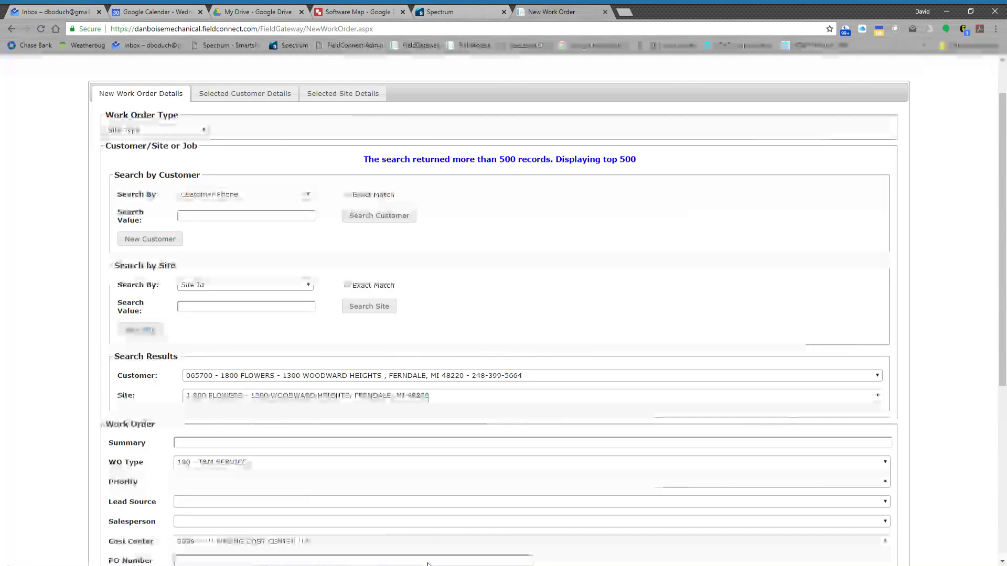
Try the site search criteria, choosing Site Street Address and Site Phone in turn
{"action": "left_click", "coordinate": [232, 288]}
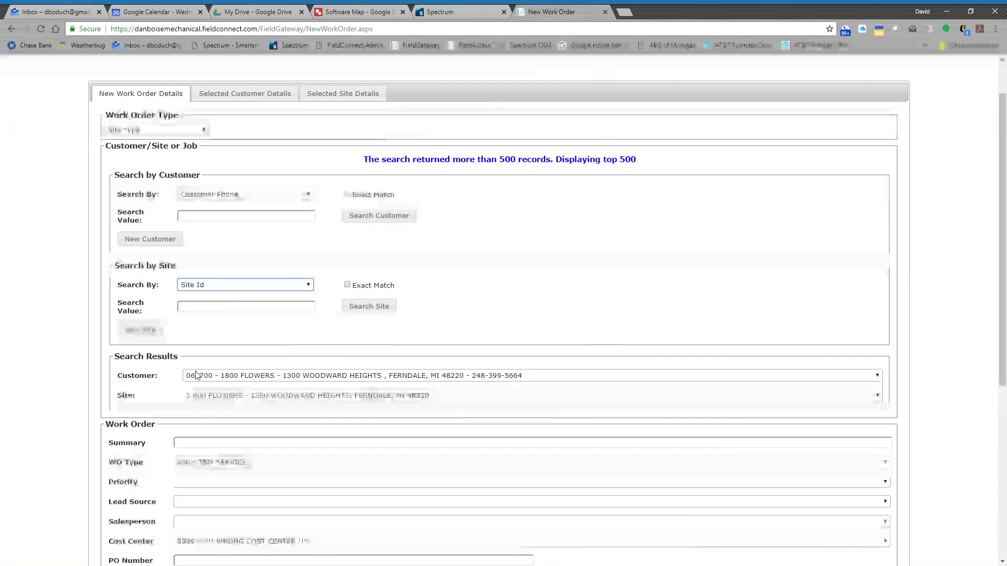
{"action": "left_click", "coordinate": [430, 564]}
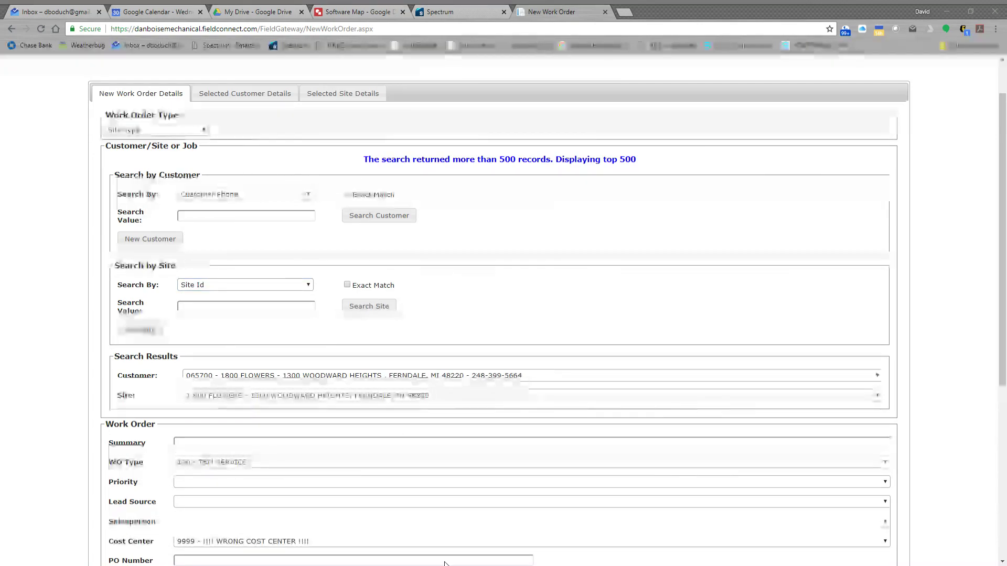
{"action": "left_click", "coordinate": [402, 563]}
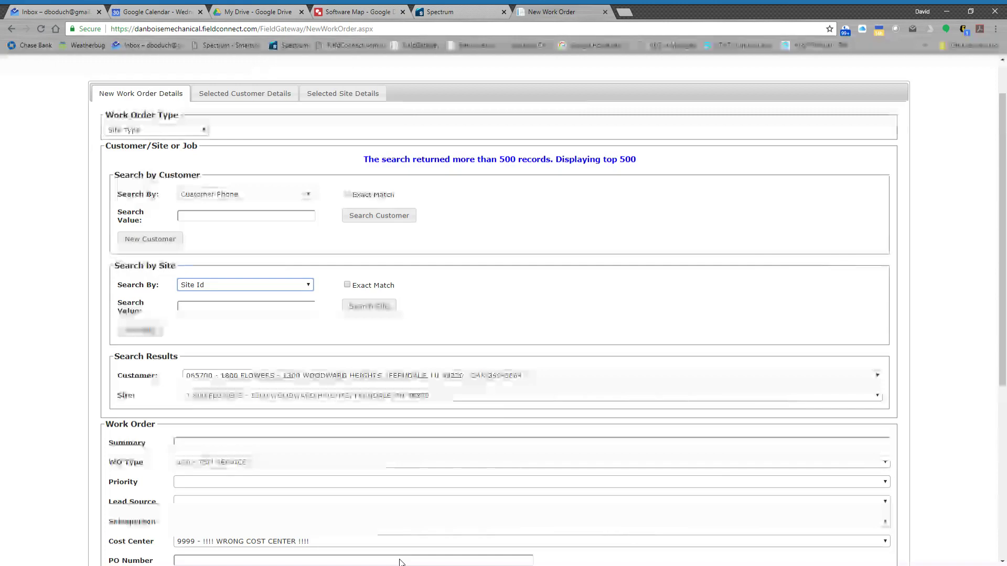
{"action": "left_click", "coordinate": [239, 287]}
{"action": "left_click", "coordinate": [237, 316]}
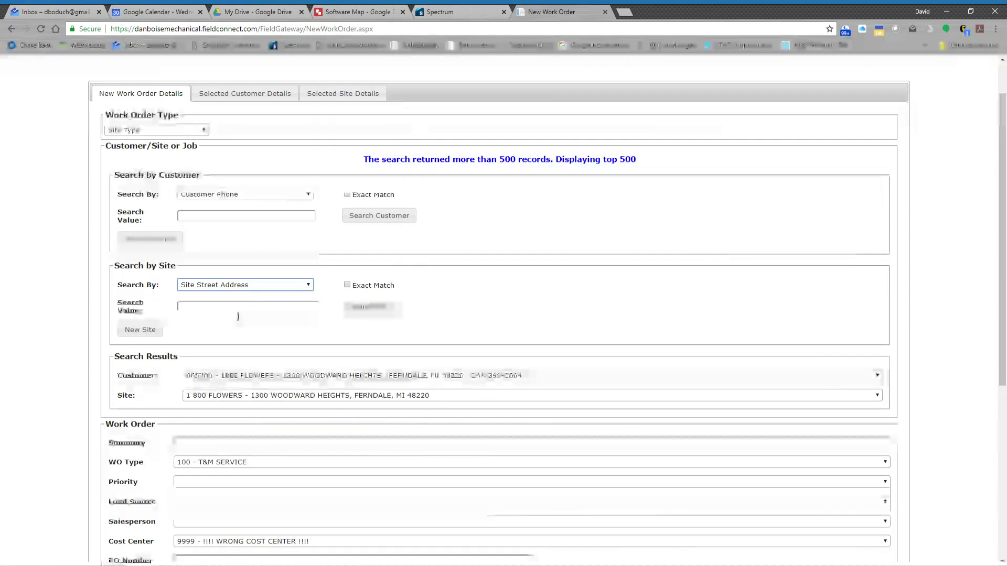
{"action": "left_click", "coordinate": [409, 563]}
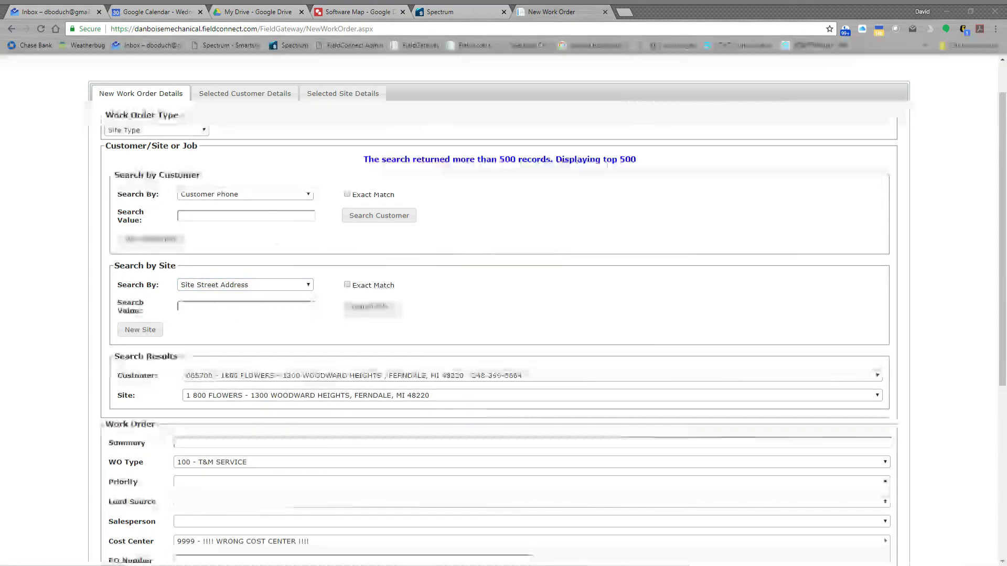
{"action": "left_click", "coordinate": [423, 561]}
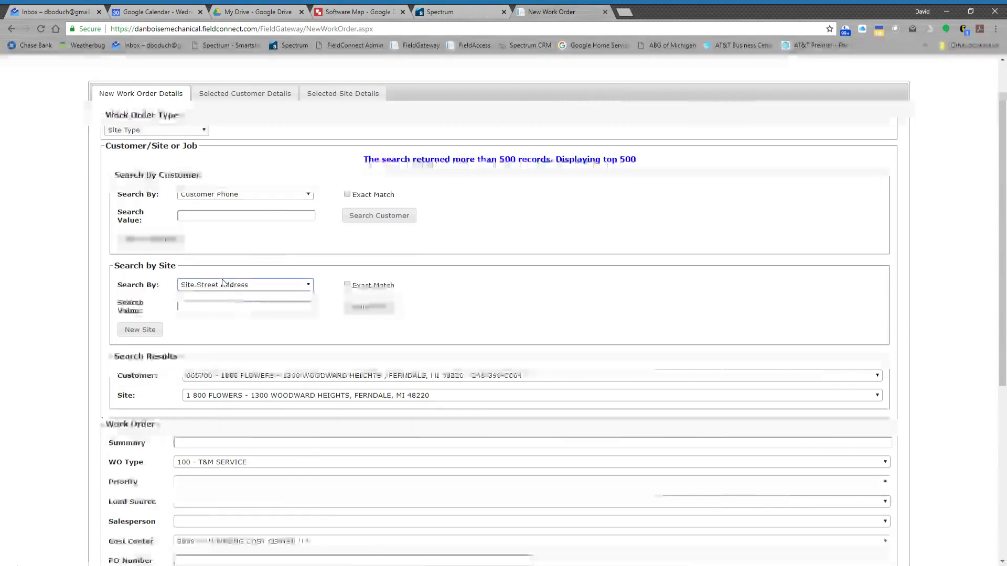
{"action": "left_click", "coordinate": [224, 326]}
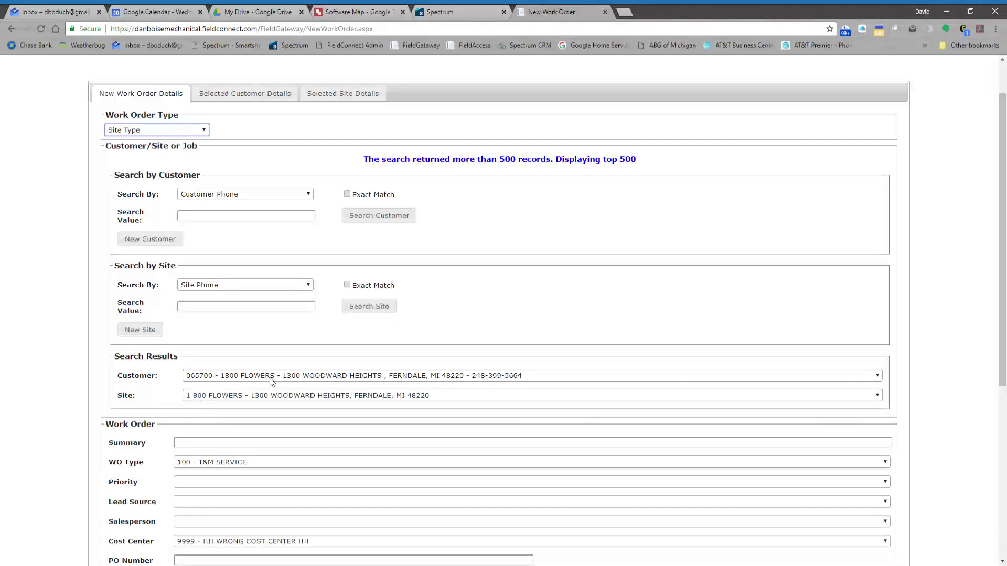
{"action": "left_click", "coordinate": [426, 561]}
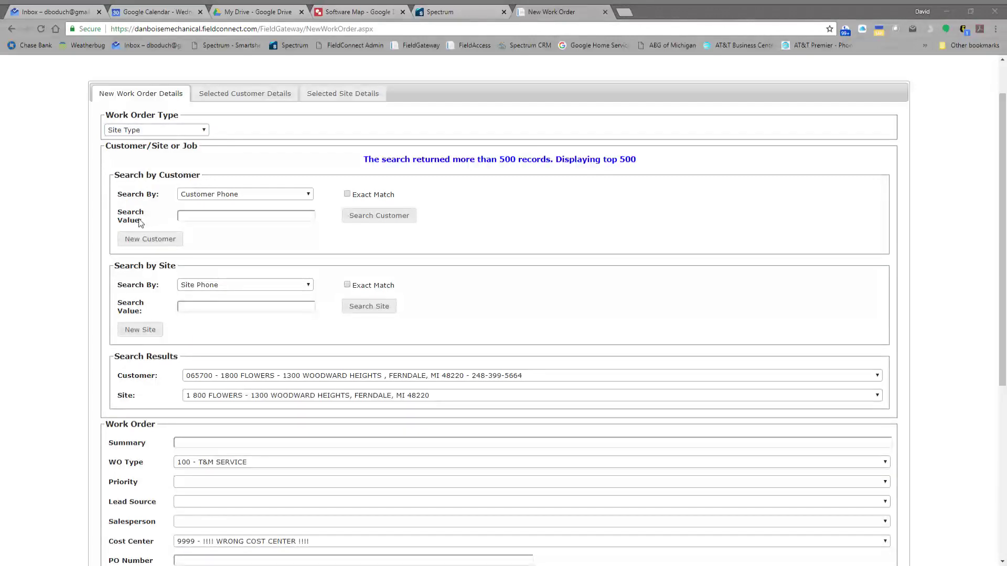
{"action": "left_click", "coordinate": [402, 563]}
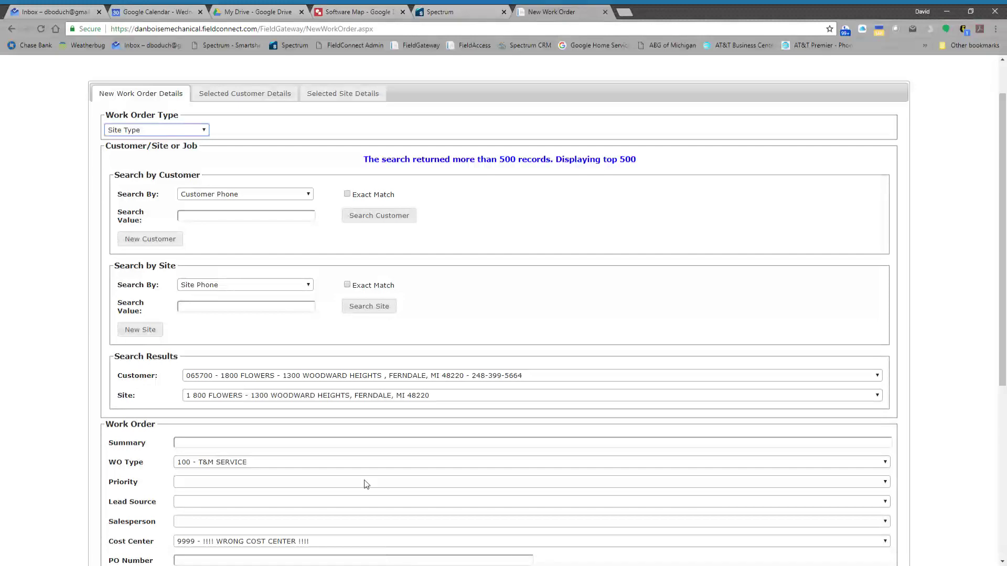
Search sites by Site Name for "Redford union" and select Redford Union High School as the site
{"action": "left_click", "coordinate": [218, 285]}
{"action": "left_click", "coordinate": [220, 307]}
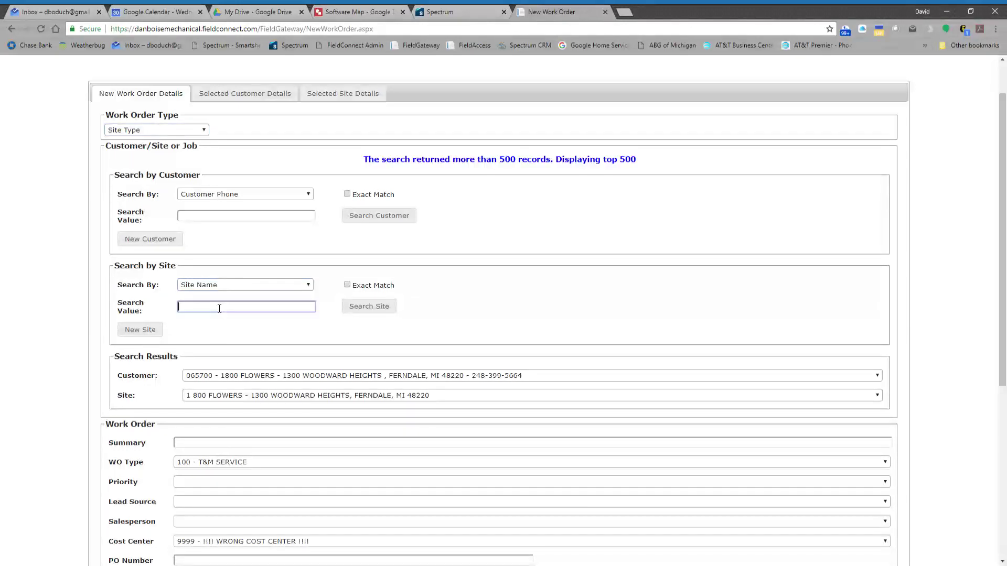
{"action": "type", "text": "Redford"}
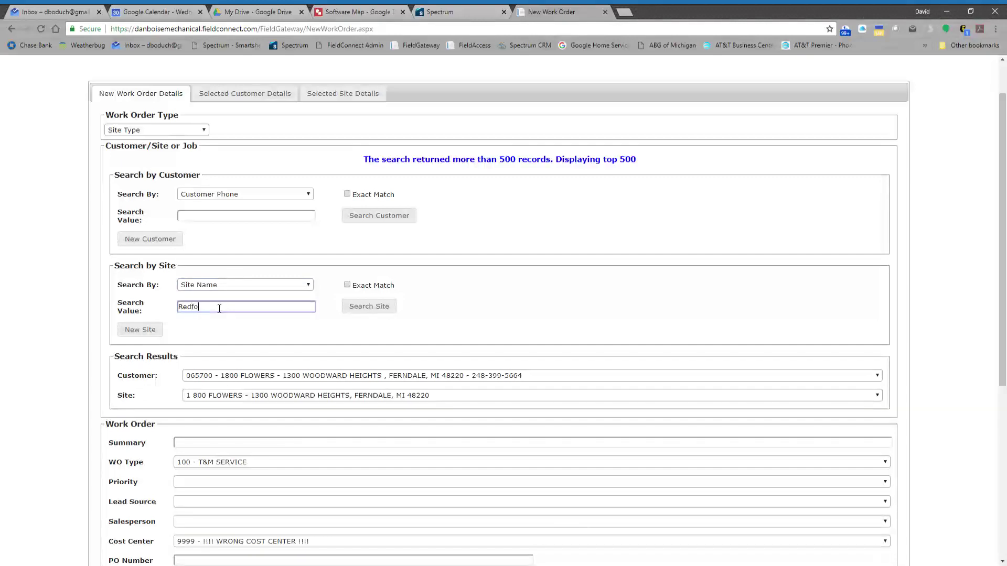
{"action": "type", "text": " union"}
{"action": "key", "text": "Return"}
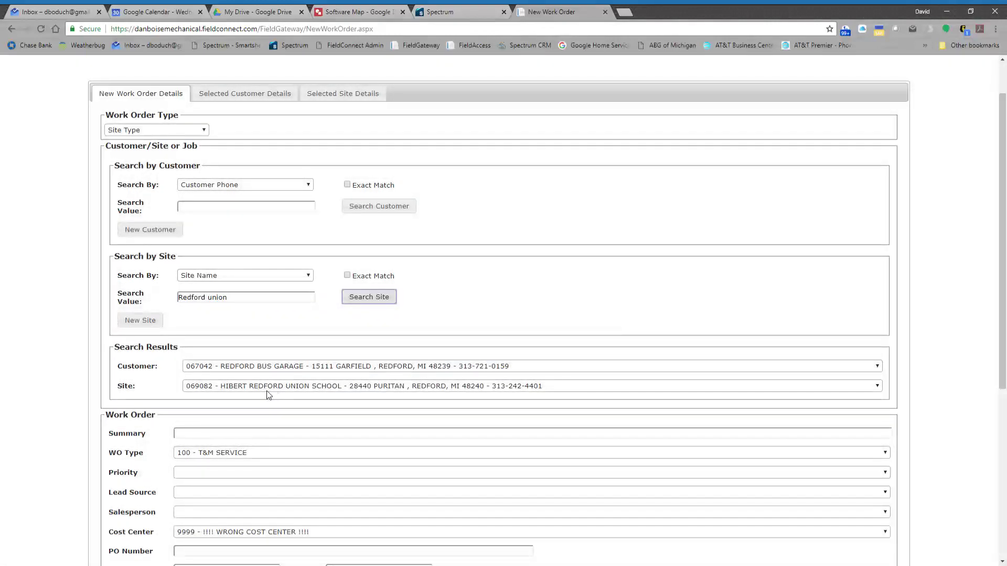
{"action": "left_click", "coordinate": [280, 392]}
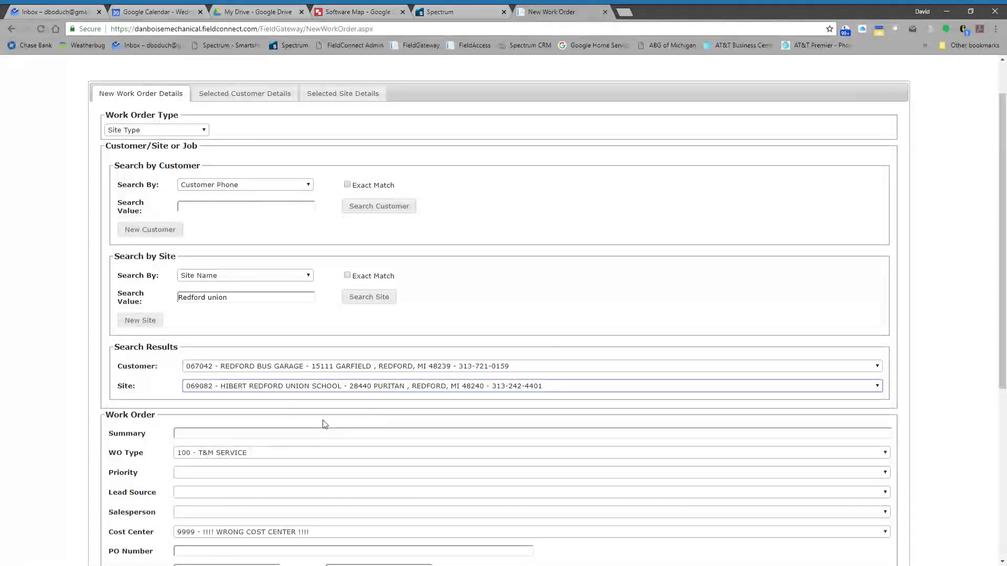
{"action": "left_click", "coordinate": [362, 417]}
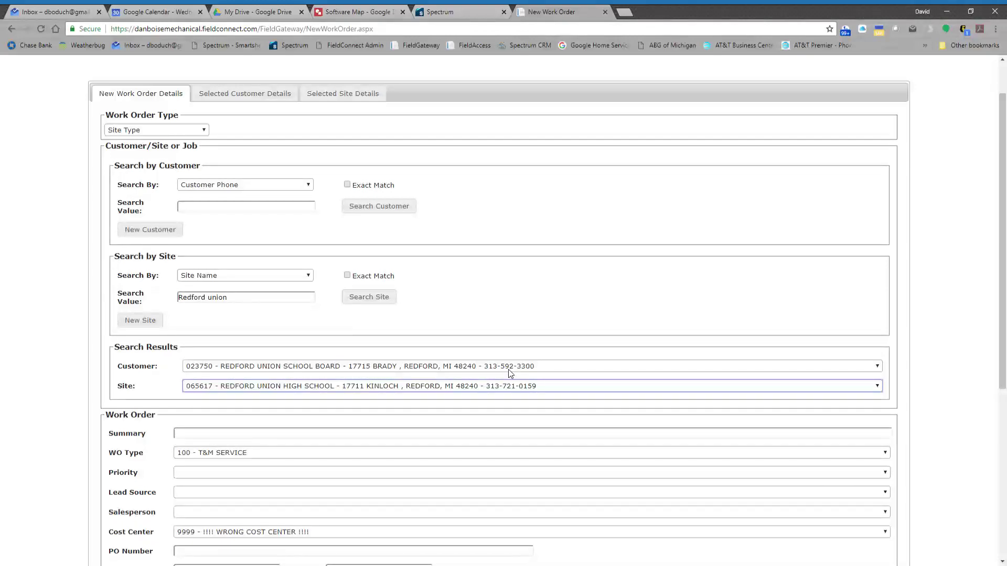
Search customers by Customer Name for "redford union" and check the sites listed for Redford Union School Board
{"action": "left_click", "coordinate": [222, 190]}
{"action": "left_click", "coordinate": [227, 198]}
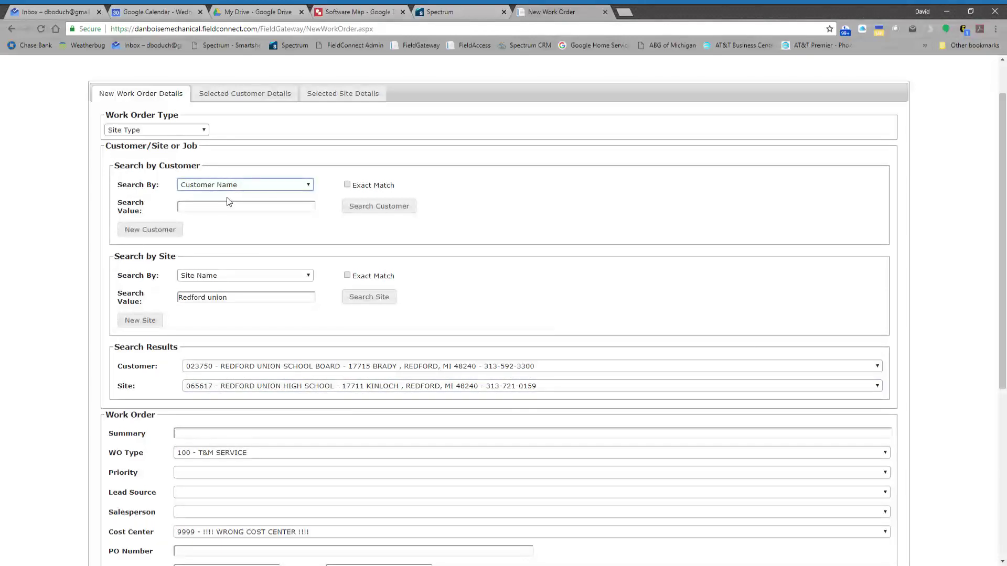
{"action": "left_click", "coordinate": [235, 206]}
{"action": "type", "text": "redford un"}
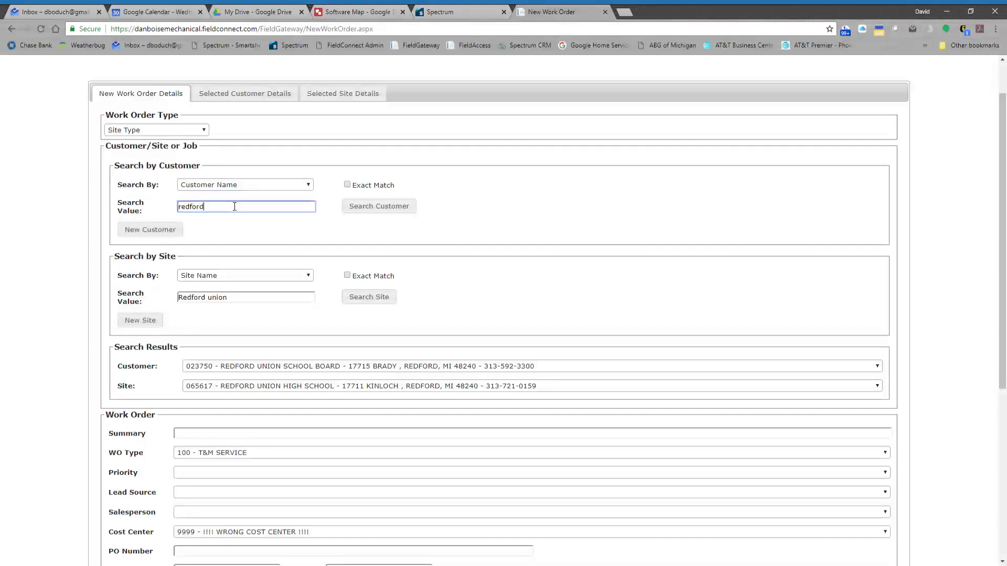
{"action": "type", "text": "ion"}
{"action": "left_click", "coordinate": [375, 207]}
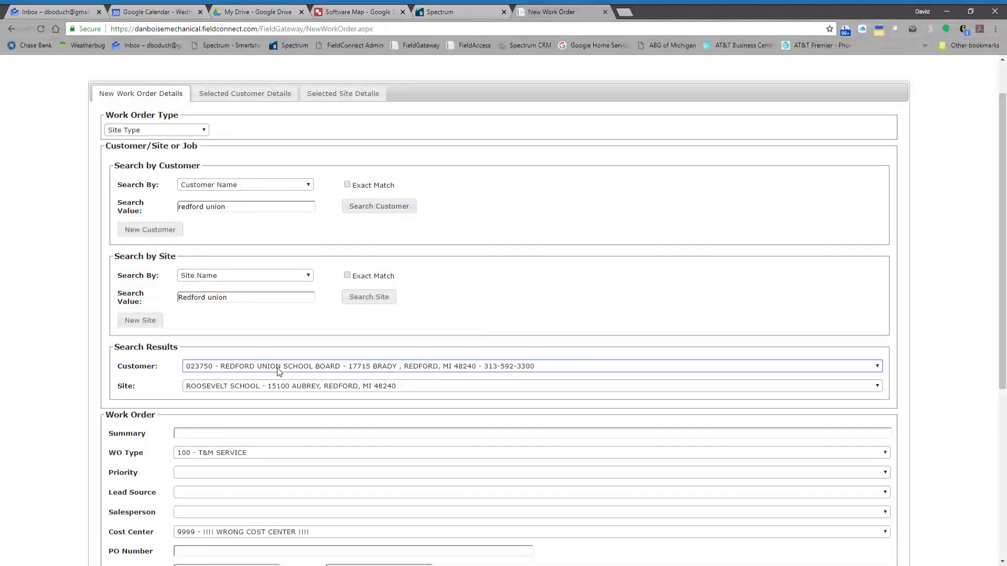
{"action": "left_click", "coordinate": [288, 388]}
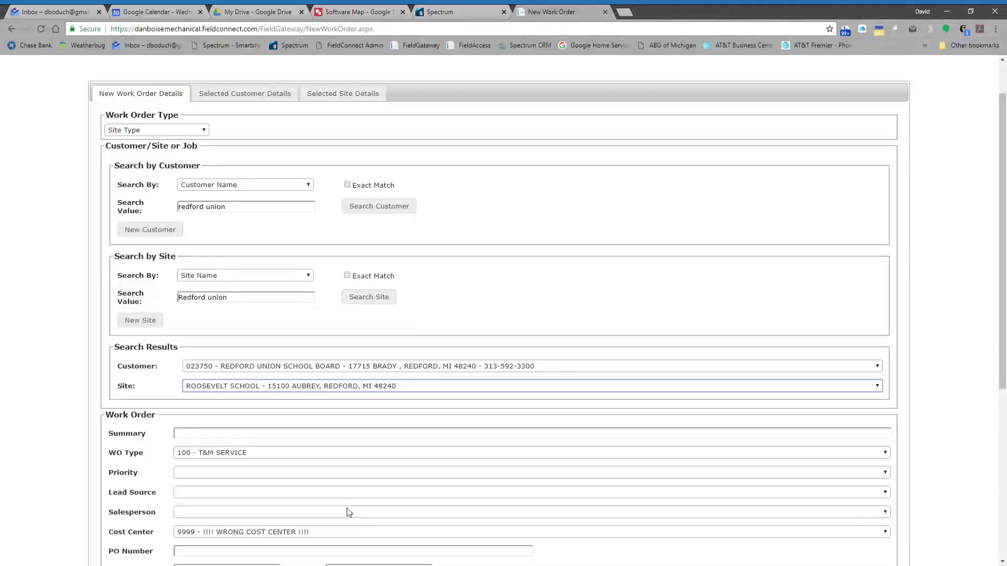
Select the Redford Union High School site and enter the summary: backflow testing called in by the contact, due at the end of Sept, around 20 tests
{"action": "left_click", "coordinate": [347, 476]}
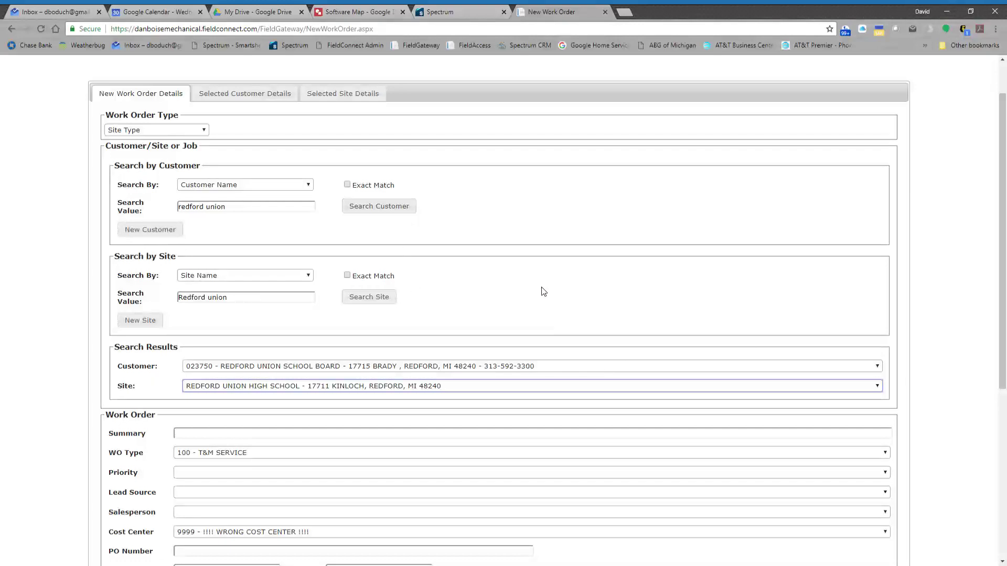
{"action": "scroll", "coordinate": [546, 292], "scroll_direction": "down", "scroll_amount": 1}
{"action": "scroll", "coordinate": [546, 292], "scroll_direction": "down", "scroll_amount": 3}
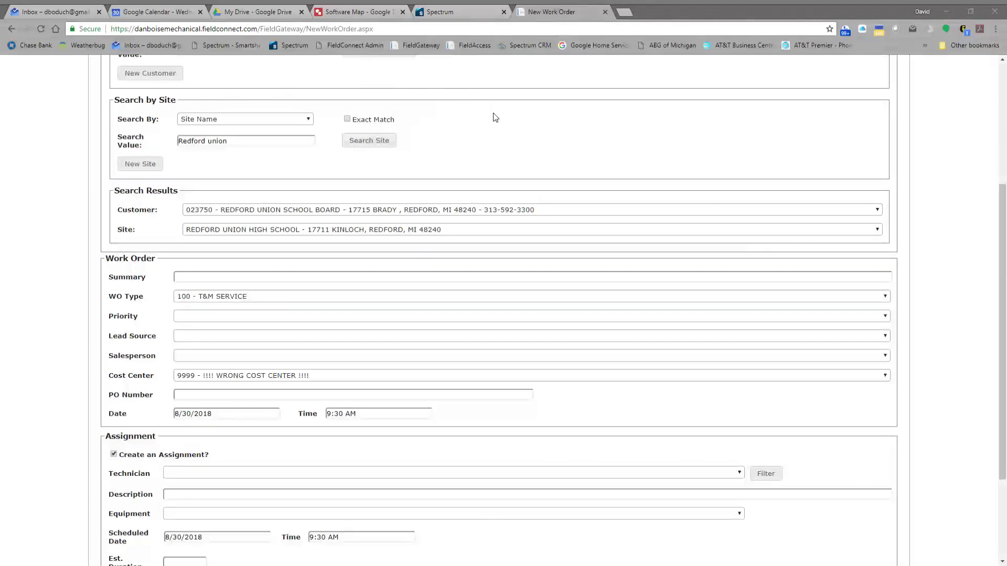
{"action": "left_click", "coordinate": [407, 562]}
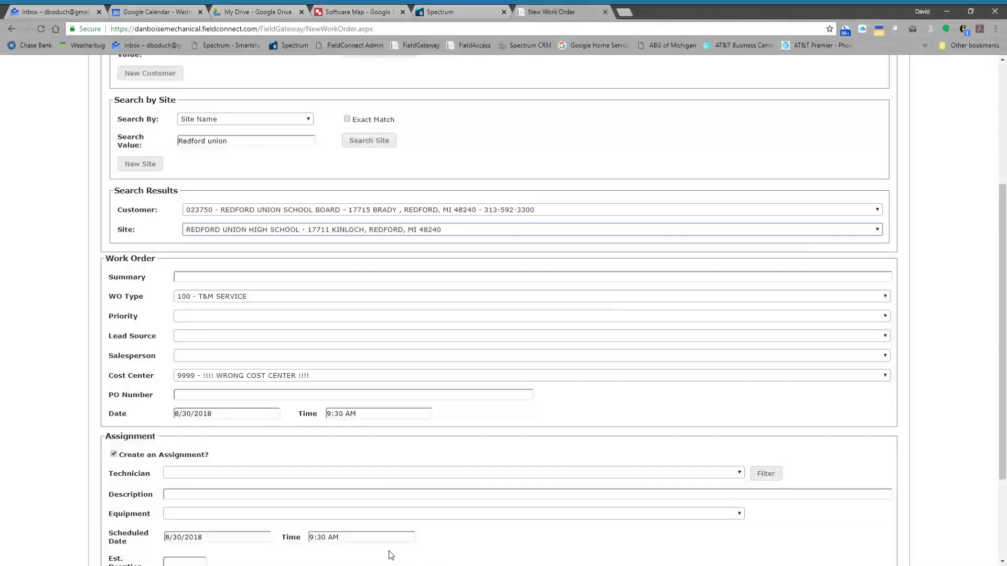
{"action": "left_click", "coordinate": [251, 281]}
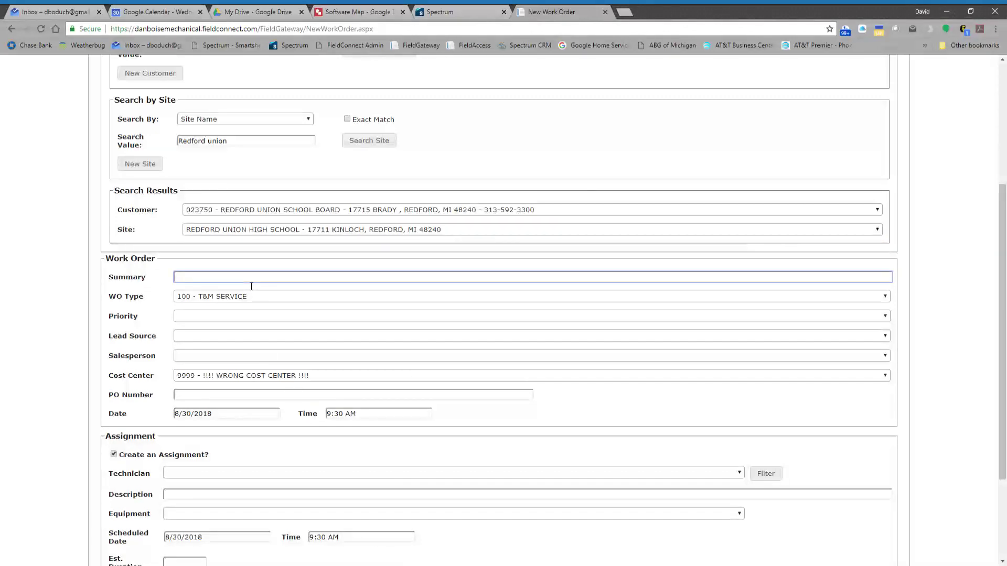
{"action": "type", "text": "Backflow testing called in by Chuck due at the end of Sep"}
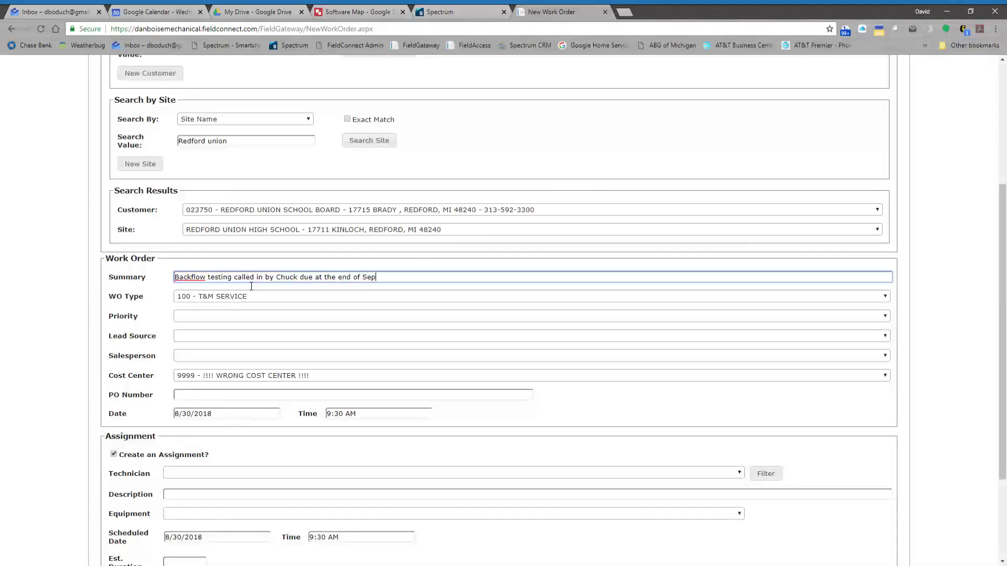
{"action": "type", "text": "t around 20 tests"}
{"action": "key", "text": "Tab"}
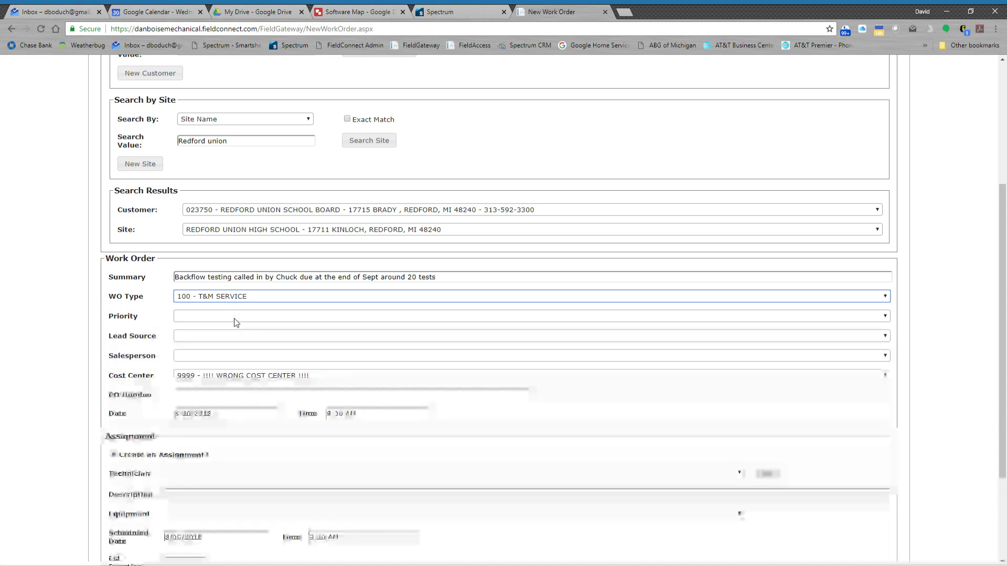
Set the work order's priority to N - NORMAL and its lead source to RC - REPEAT CUSTOMER
{"action": "key", "text": "Tab"}
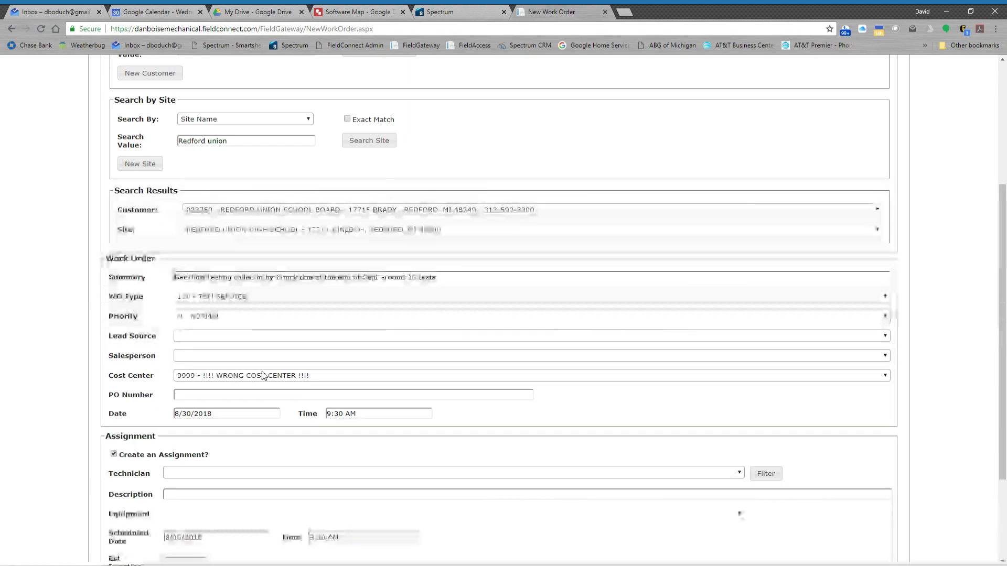
{"action": "left_click", "coordinate": [206, 339]}
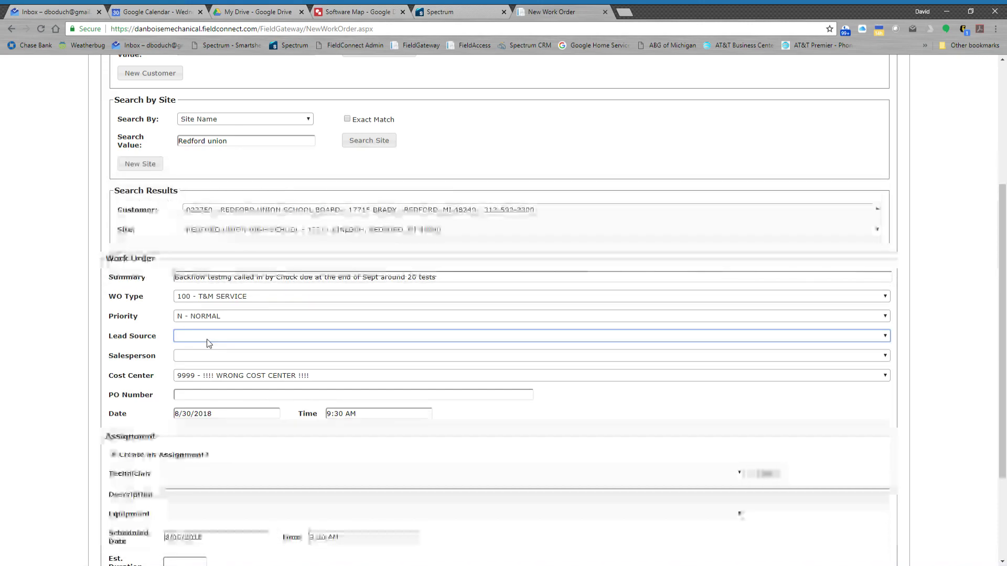
{"action": "left_click", "coordinate": [240, 424]}
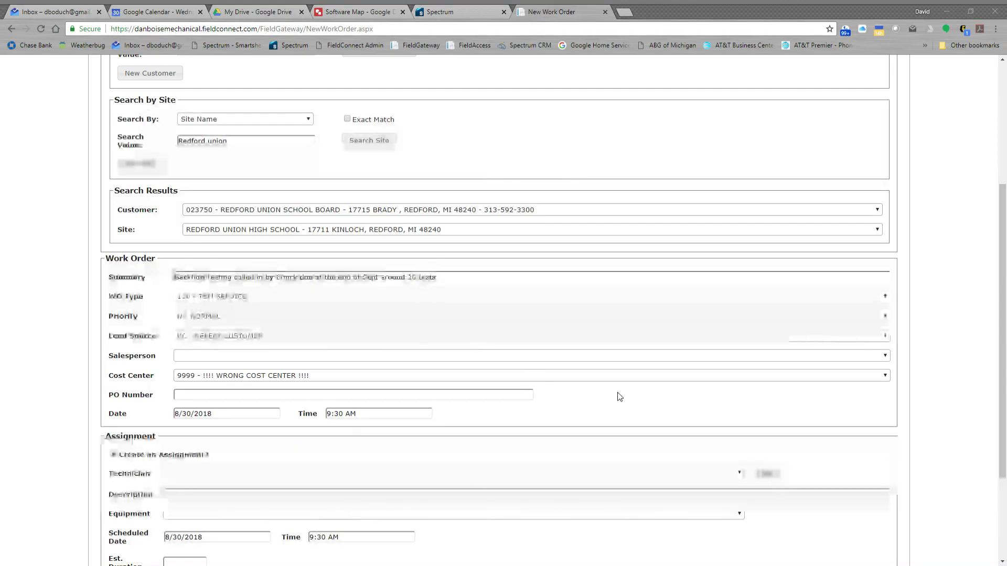
{"action": "left_click", "coordinate": [424, 556]}
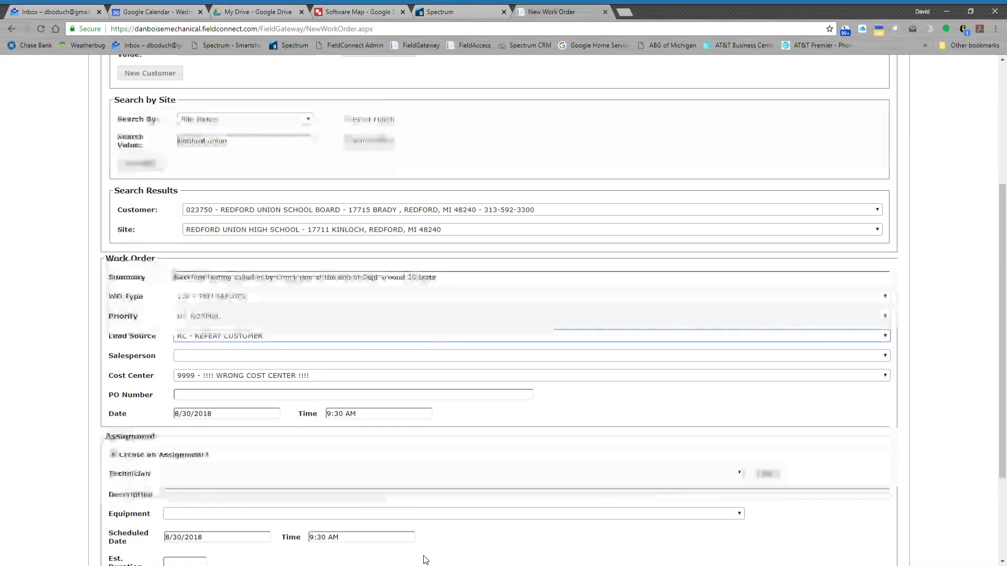
Set the cost center to 0320 - Plumbing Work Orders and fill in the customer's PO number
{"action": "left_click", "coordinate": [263, 376]}
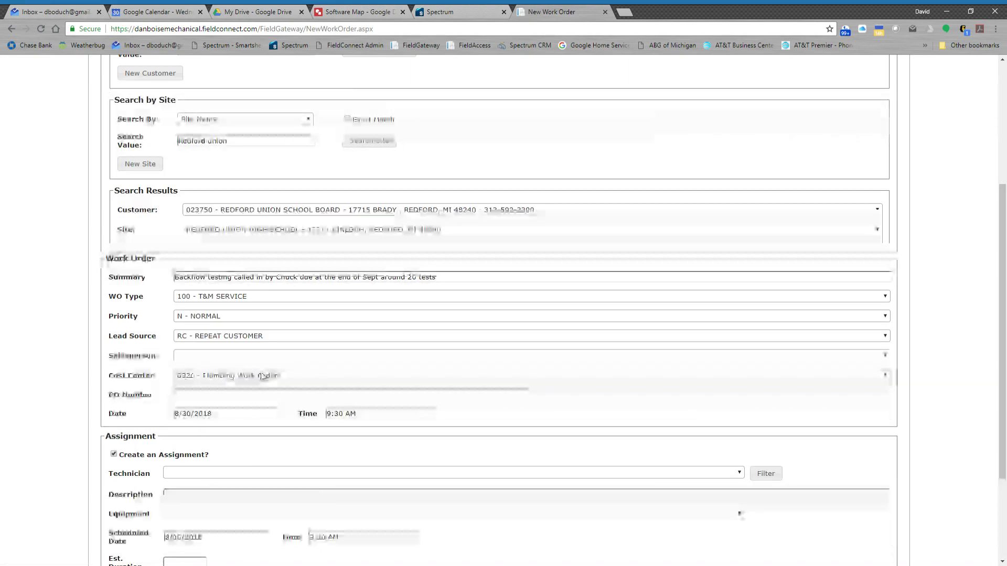
{"action": "left_click", "coordinate": [266, 402]}
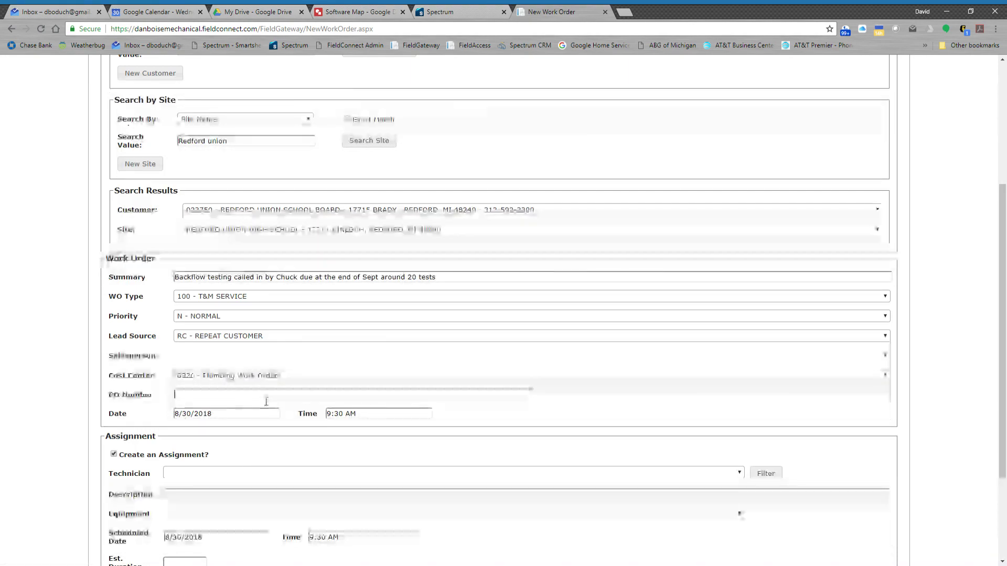
{"action": "type", "text": "12456"}
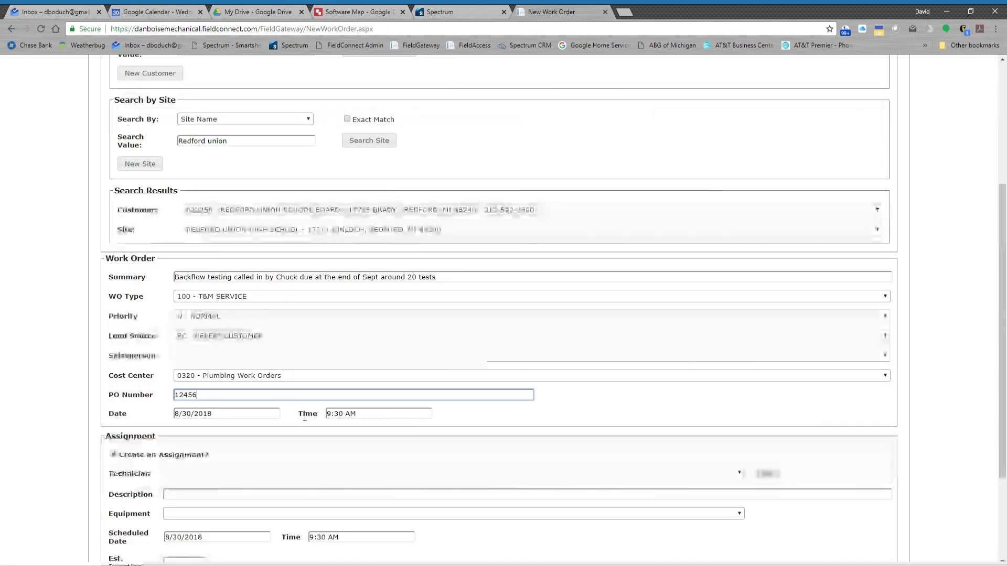
Copy the work order summary text into the assignment's description
{"action": "scroll", "coordinate": [415, 422], "scroll_direction": "down", "scroll_amount": 1}
{"action": "scroll", "coordinate": [416, 422], "scroll_direction": "down", "scroll_amount": 2}
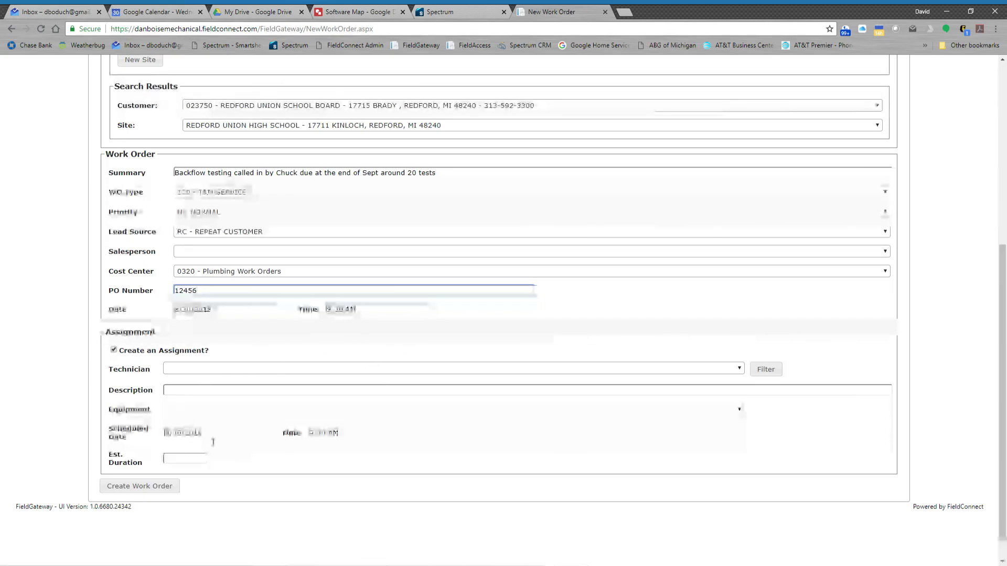
{"action": "scroll", "coordinate": [251, 348], "scroll_direction": "up", "scroll_amount": 1}
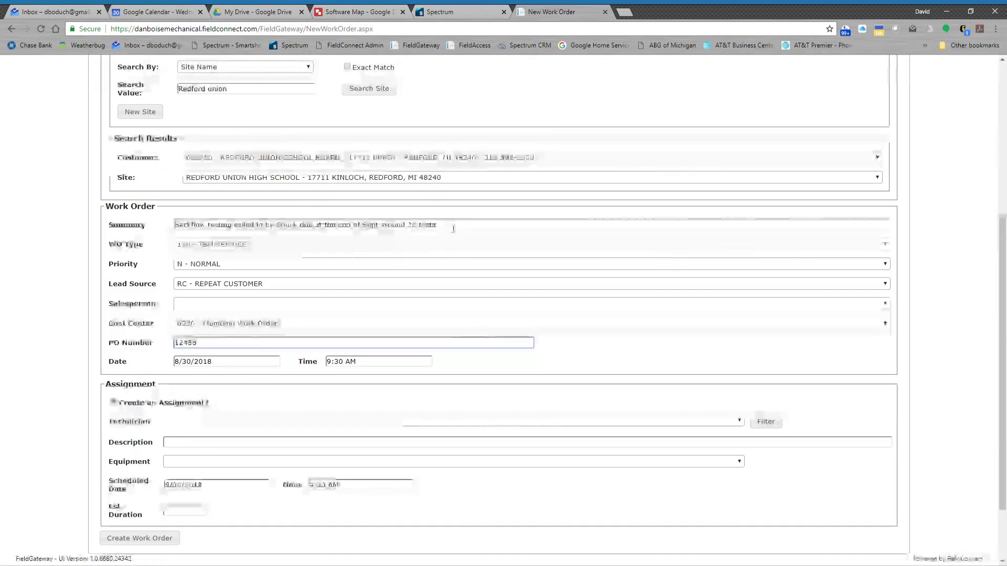
{"action": "left_click_drag", "start_coordinate": [442, 225], "coordinate": [175, 226]}
{"action": "key", "text": "ctrl+c"}
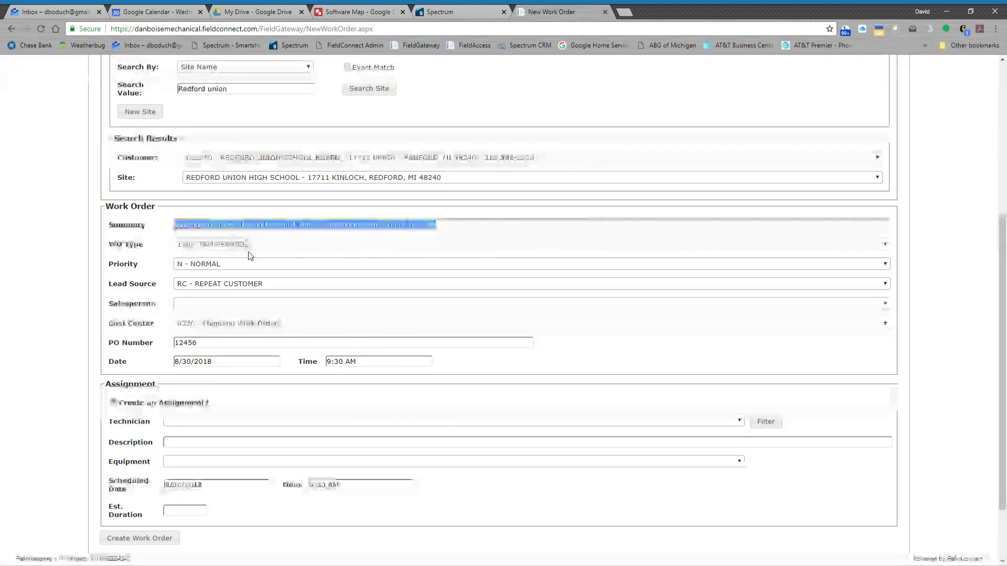
{"action": "left_click", "coordinate": [226, 443]}
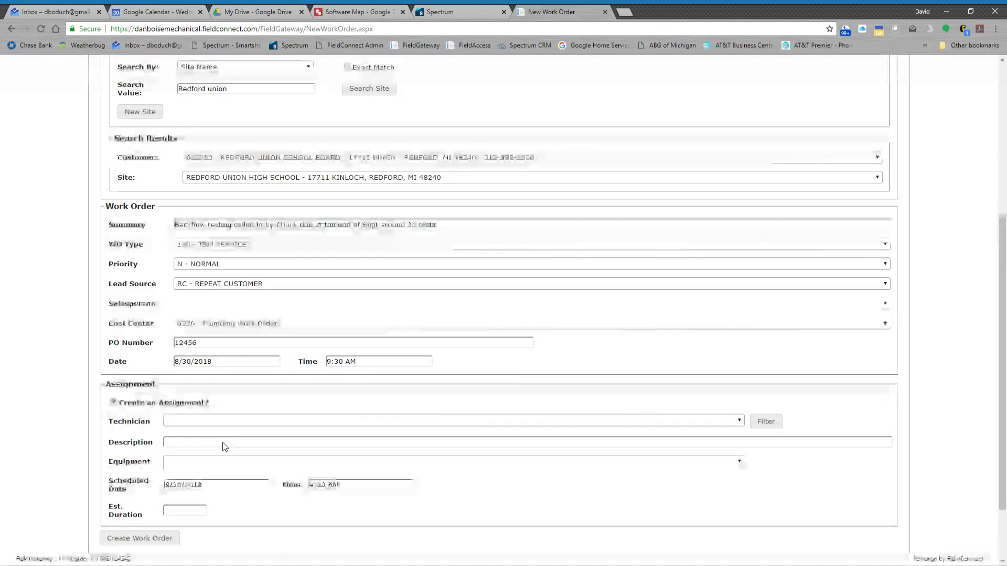
{"action": "key", "text": "ctrl+v"}
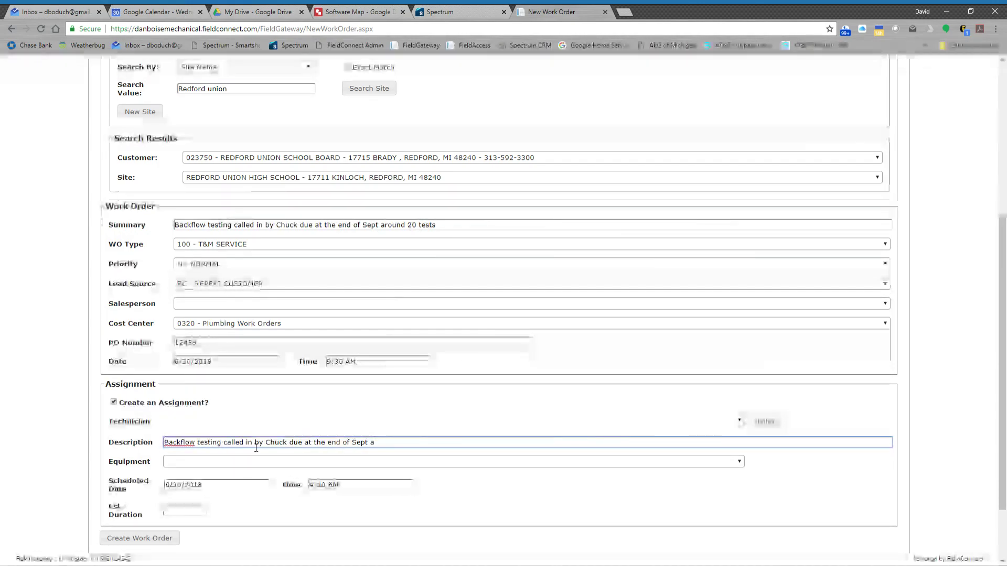
Shorten the assignment description to "Backflow testing called due at the end of Sept 20 tests"
{"action": "left_click", "coordinate": [287, 444]}
{"action": "key", "text": "BackSpace"}
{"action": "key", "text": "BackSpace"}
{"action": "key", "text": "BackSpace"}
{"action": "key", "text": "BackSpace"}
{"action": "key", "text": "BackSpace"}
{"action": "key", "text": "BackSpace"}
{"action": "key", "text": "BackSpace"}
{"action": "key", "text": "BackSpace"}
{"action": "key", "text": "BackSpace"}
{"action": "key", "text": "BackSpace"}
{"action": "key", "text": "BackSpace"}
{"action": "key", "text": "BackSpace"}
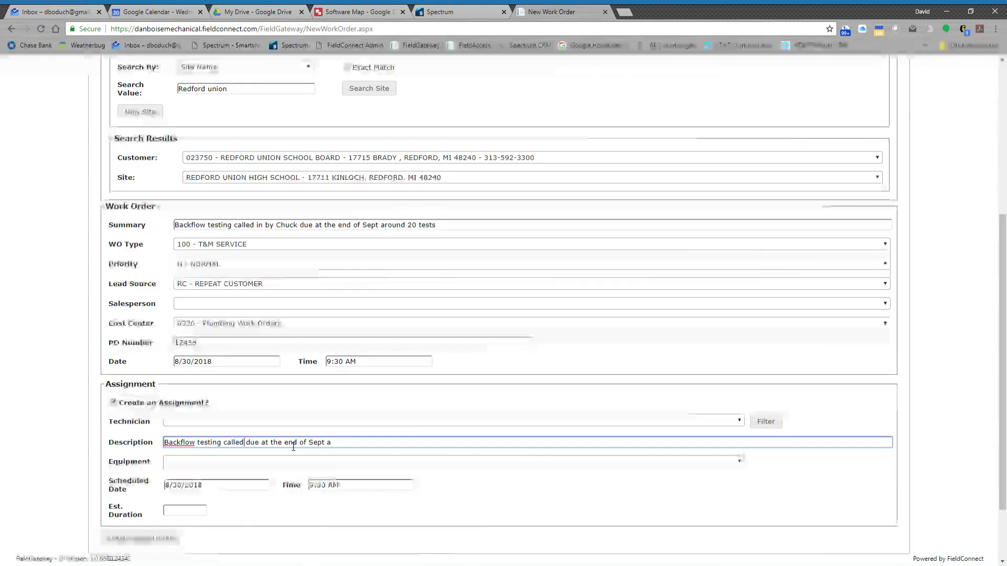
{"action": "left_click", "coordinate": [354, 447]}
{"action": "key", "text": "BackSpace"}
{"action": "key", "text": "BackSpace"}
{"action": "type", "text": "20 tests"}
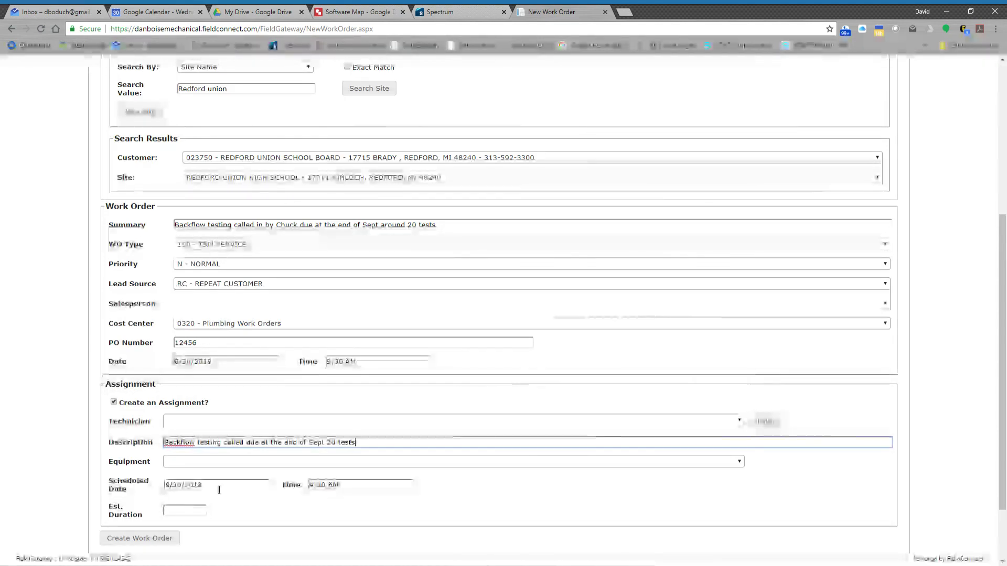
Check the assignment's scheduled date in its calendar without changing it and set the estimated duration to 2
{"action": "left_click", "coordinate": [219, 490]}
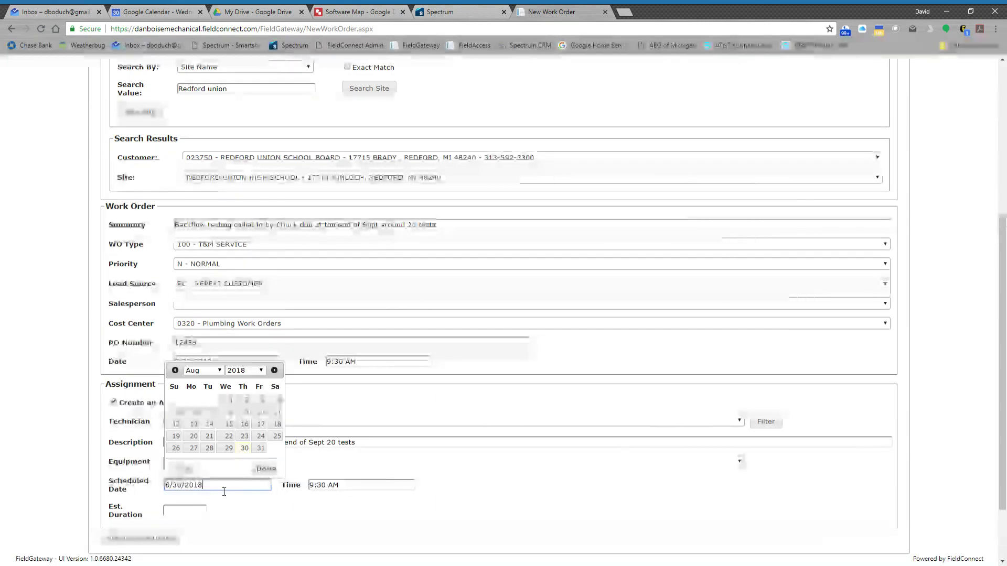
{"action": "left_click", "coordinate": [239, 511]}
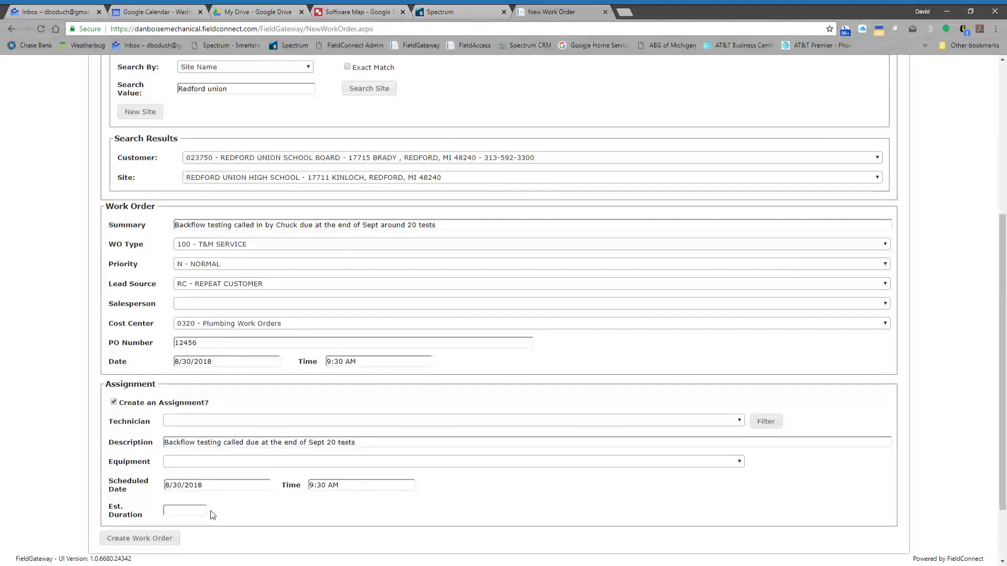
{"action": "left_click", "coordinate": [190, 513]}
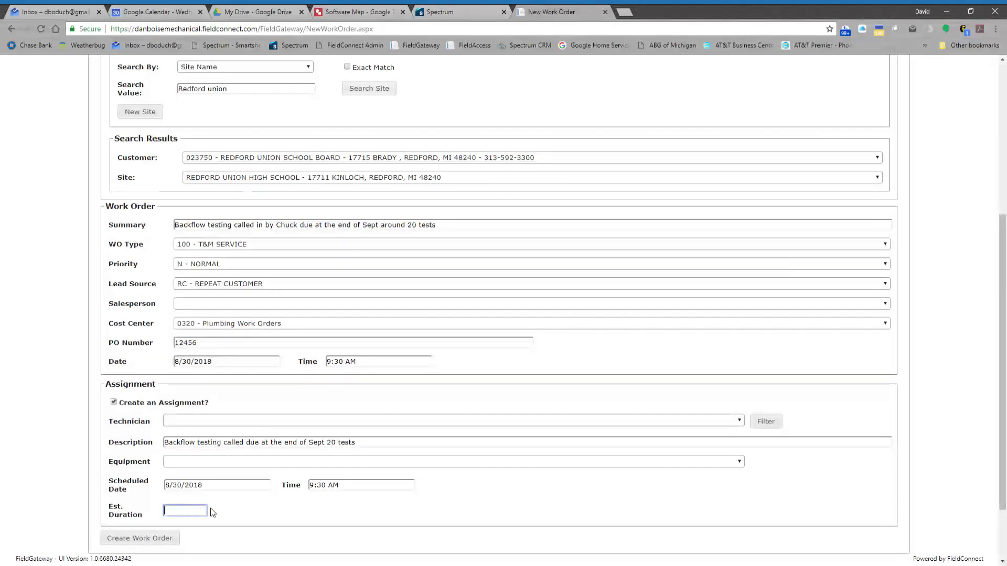
{"action": "type", "text": "2"}
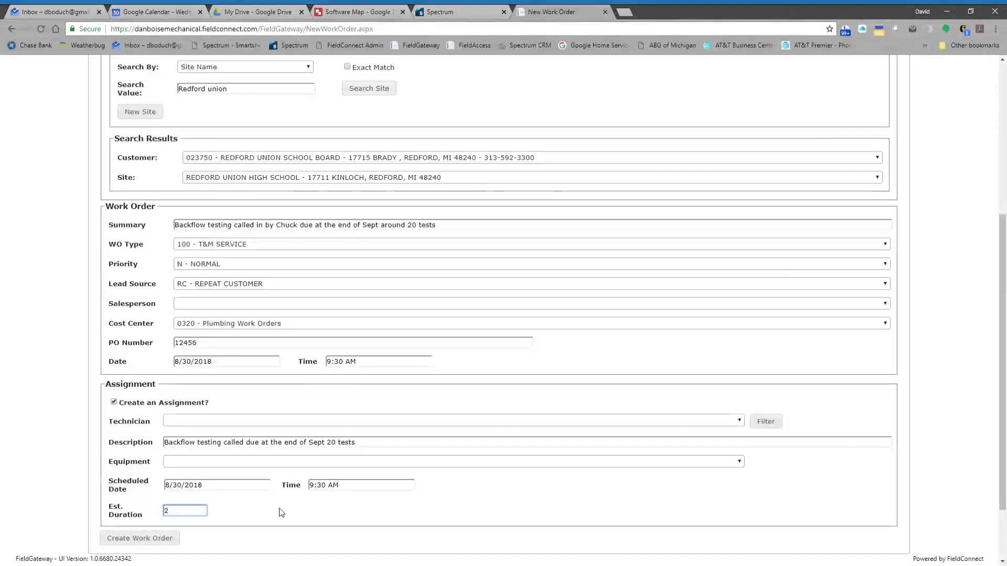
Review the filled-in form, leave the technician blank, and create the work order with its assignment
{"action": "scroll", "coordinate": [282, 512], "scroll_direction": "up", "scroll_amount": 3}
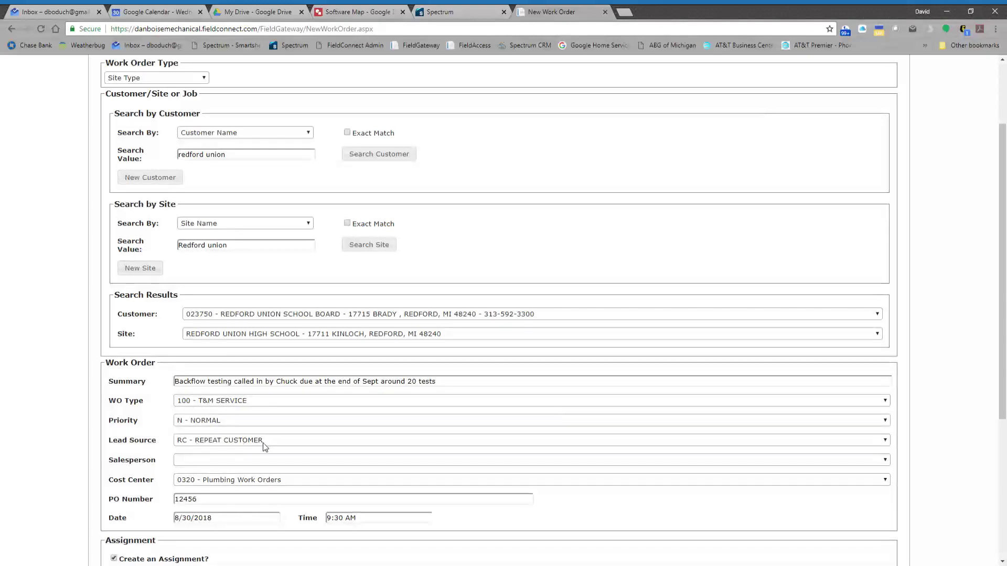
{"action": "scroll", "coordinate": [315, 467], "scroll_direction": "down", "scroll_amount": 2}
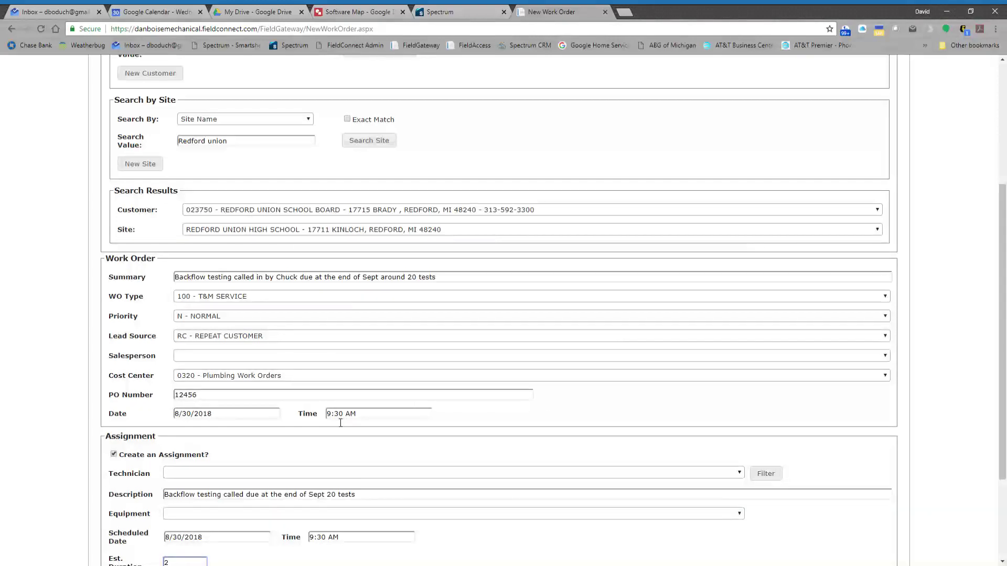
{"action": "scroll", "coordinate": [327, 432], "scroll_direction": "down", "scroll_amount": 3}
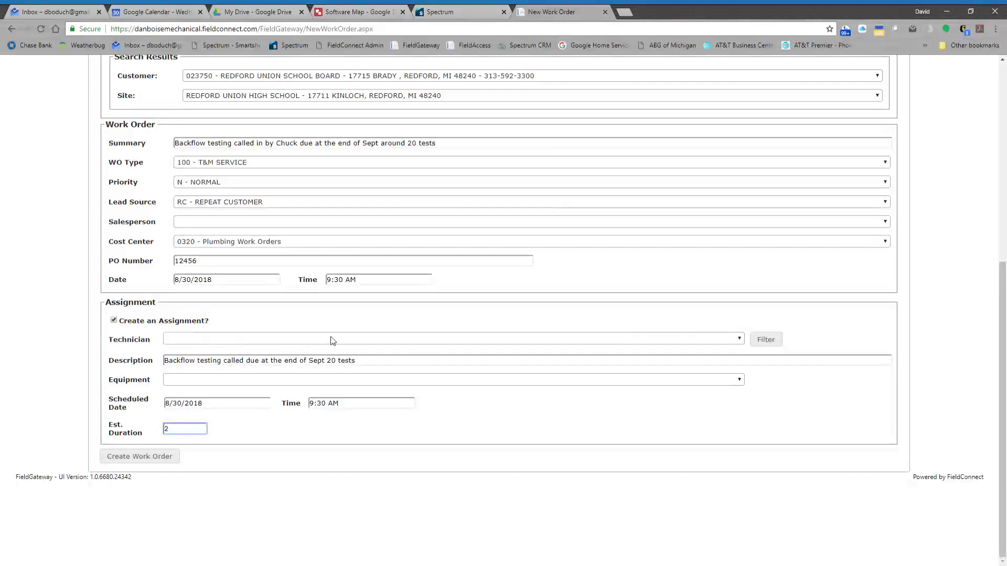
{"action": "left_click", "coordinate": [493, 340]}
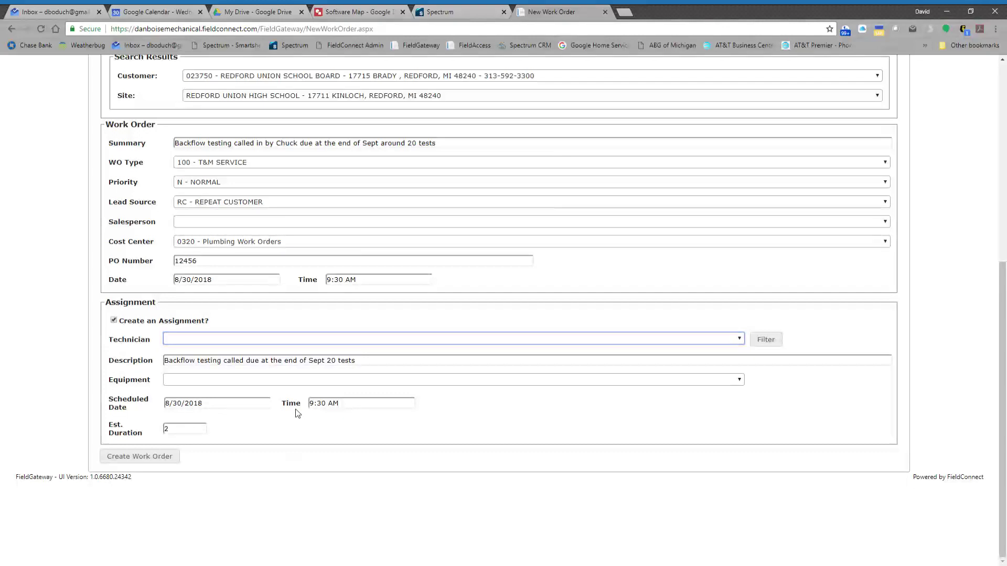
{"action": "left_click", "coordinate": [367, 311]}
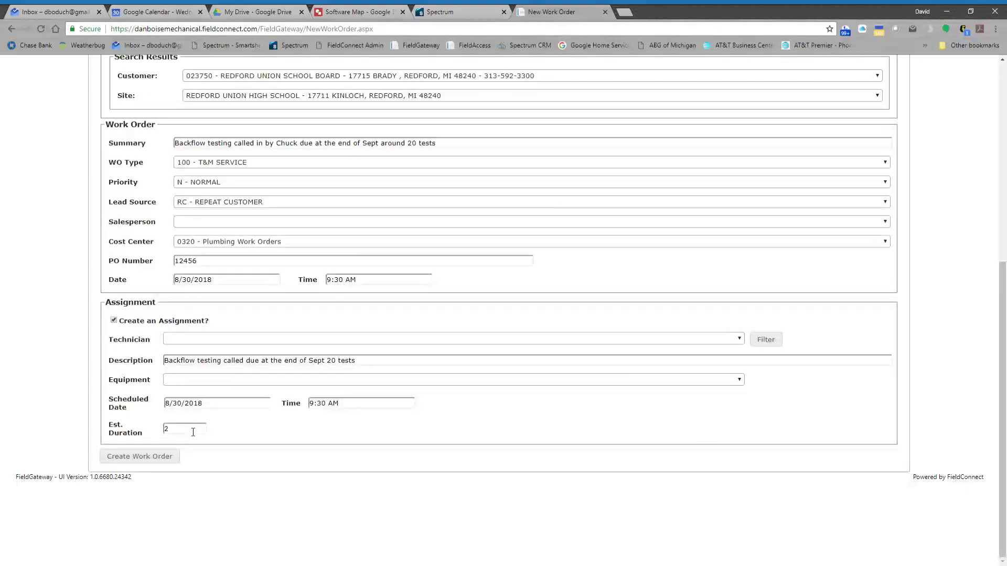
{"action": "left_click", "coordinate": [162, 458]}
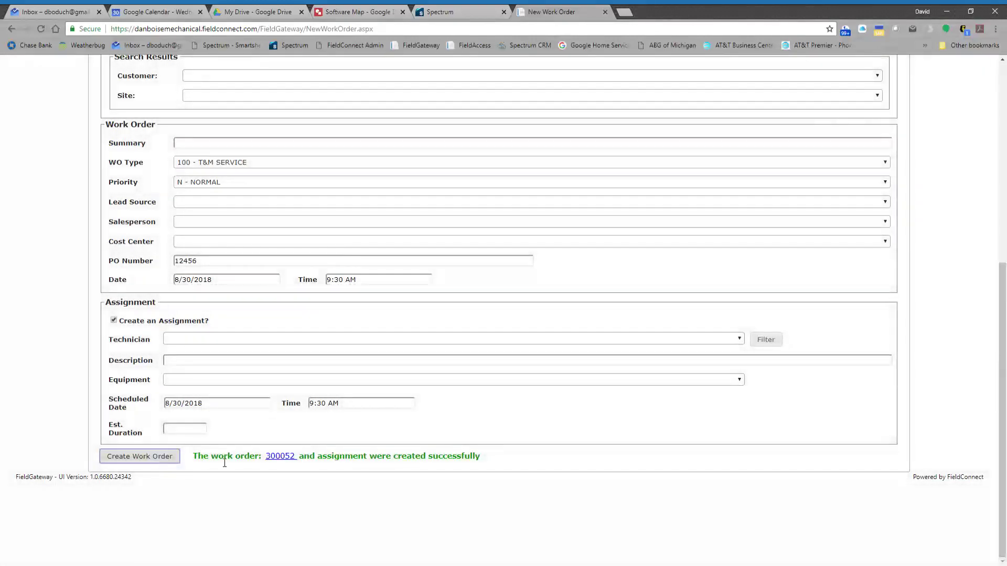
Go to the dispatch calendar and show the unassigned assignments
{"action": "left_click", "coordinate": [280, 461]}
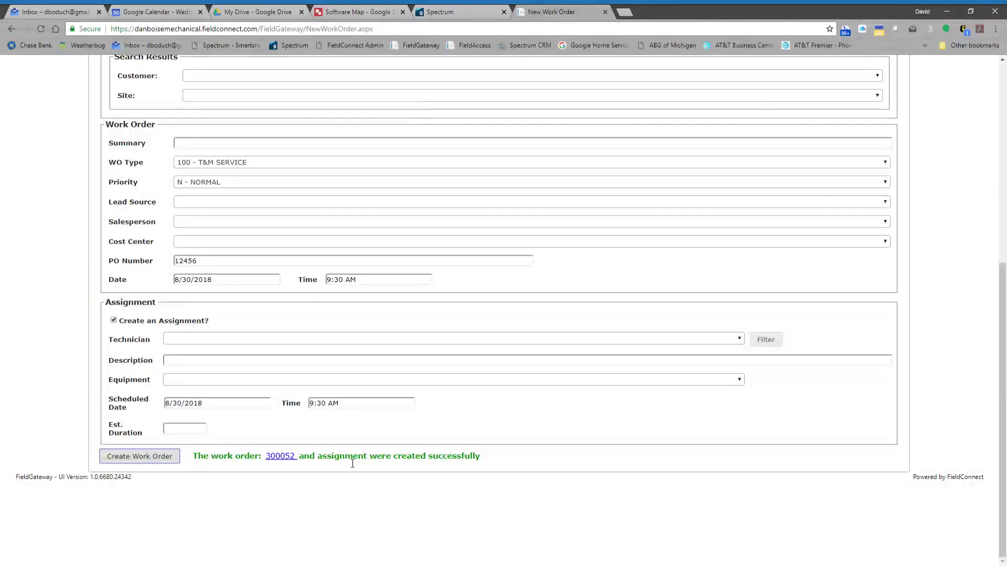
{"action": "scroll", "coordinate": [353, 464], "scroll_direction": "up", "scroll_amount": 7}
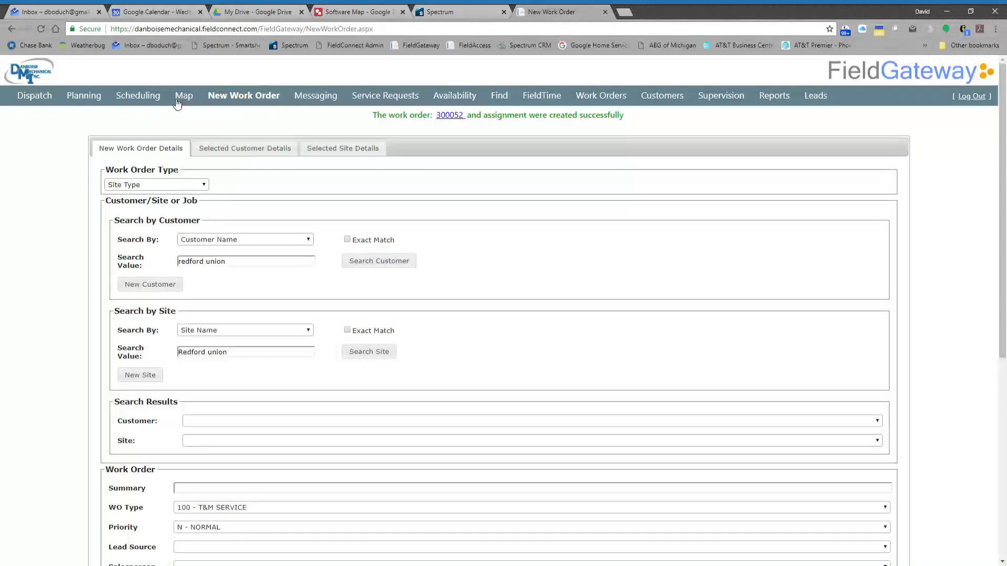
{"action": "left_click", "coordinate": [33, 96]}
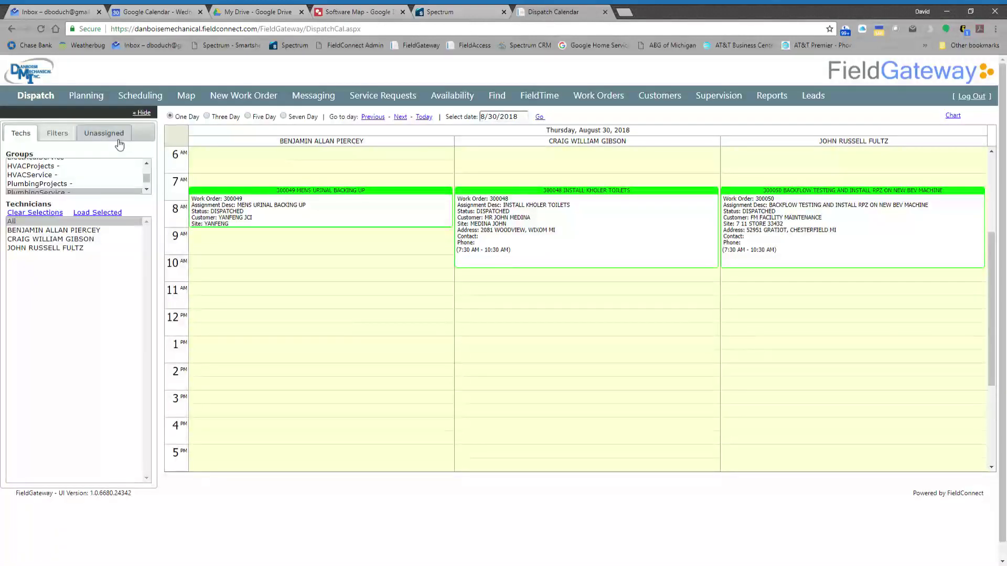
{"action": "left_click", "coordinate": [118, 136]}
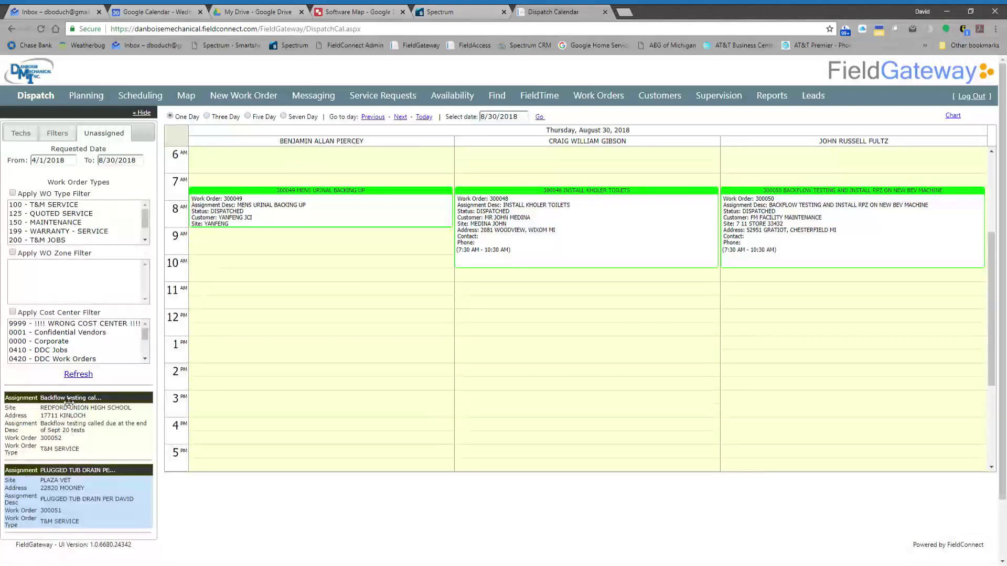
Assign the unassigned backflow testing assignment for Redford Union High School to the first technician at 10 AM on 8/30/2018
{"action": "left_click_drag", "start_coordinate": [63, 403], "coordinate": [266, 269]}
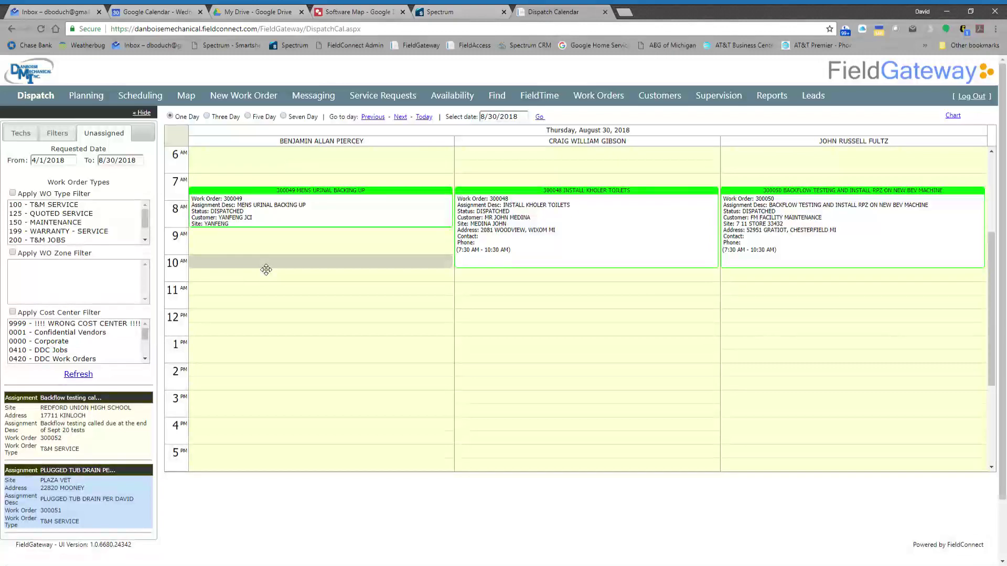
{"action": "left_click_drag", "start_coordinate": [266, 269], "coordinate": [266, 269]}
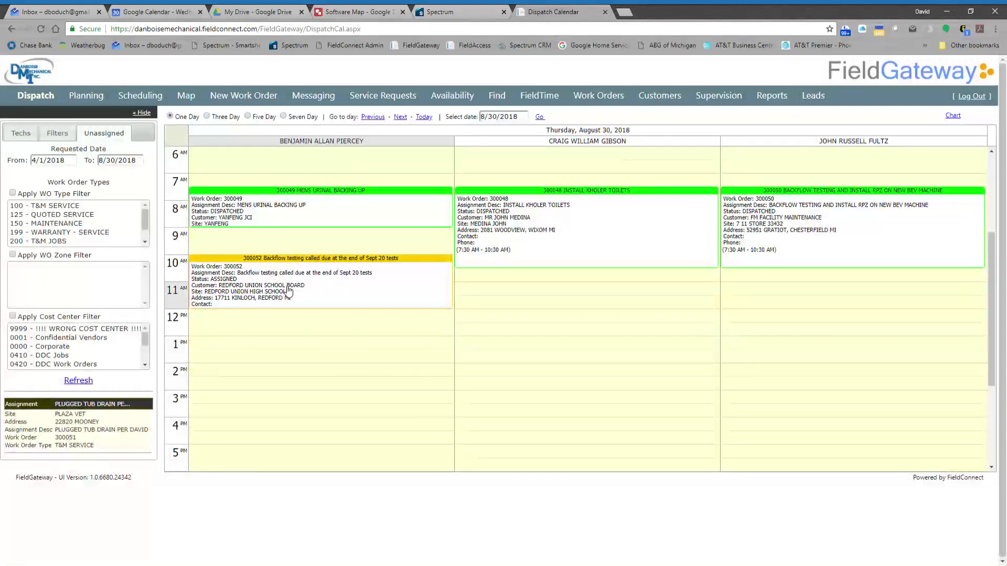
{"action": "mouse_move", "coordinate": [288, 291]}
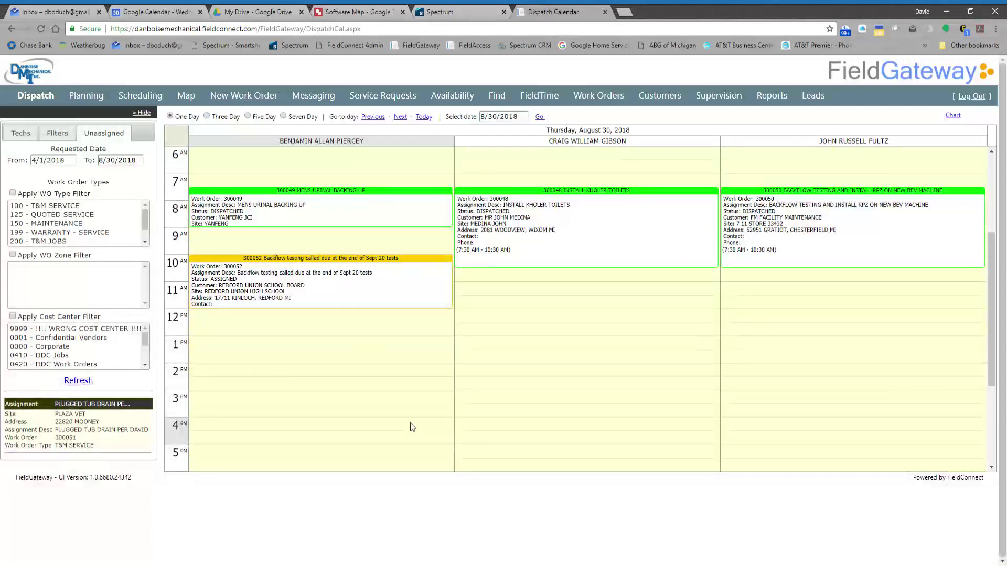
Open a blank new work order form and review its customer, site and work order fields
{"action": "left_click", "coordinate": [243, 96]}
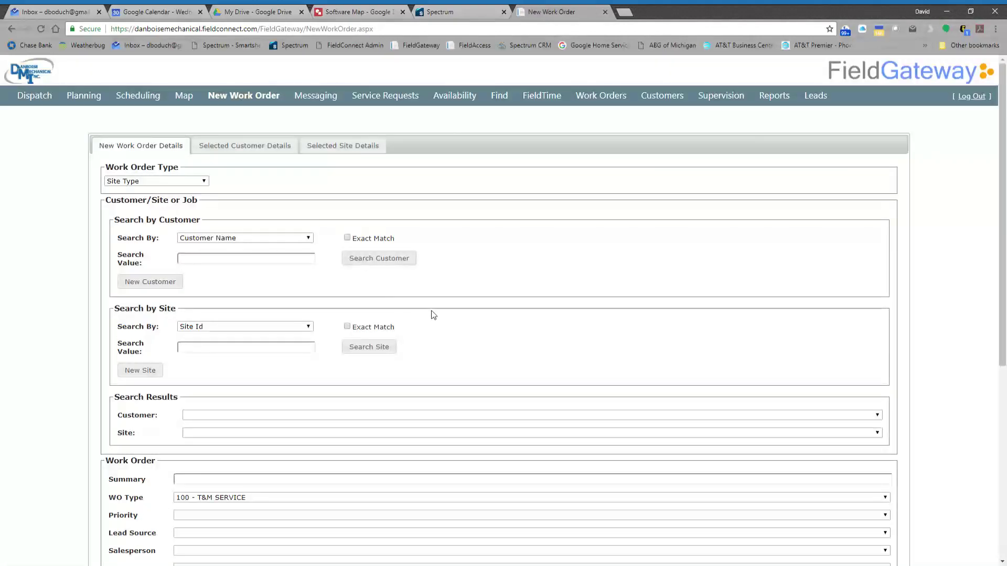
{"action": "scroll", "coordinate": [432, 315], "scroll_direction": "down", "scroll_amount": 3}
{"action": "scroll", "coordinate": [431, 314], "scroll_direction": "up", "scroll_amount": 2}
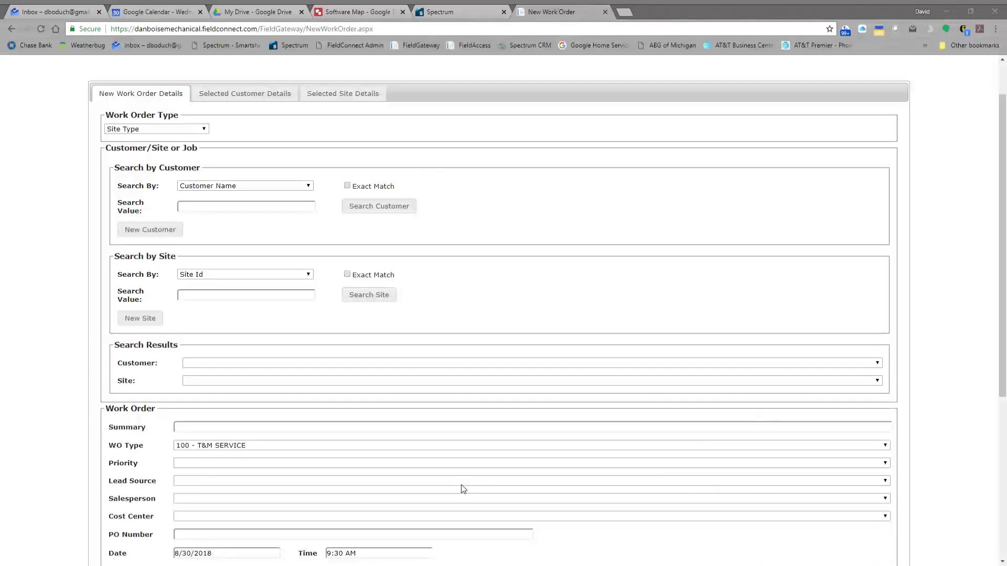
{"action": "left_click", "coordinate": [398, 559]}
{"action": "scroll", "coordinate": [445, 199], "scroll_direction": "up", "scroll_amount": 2}
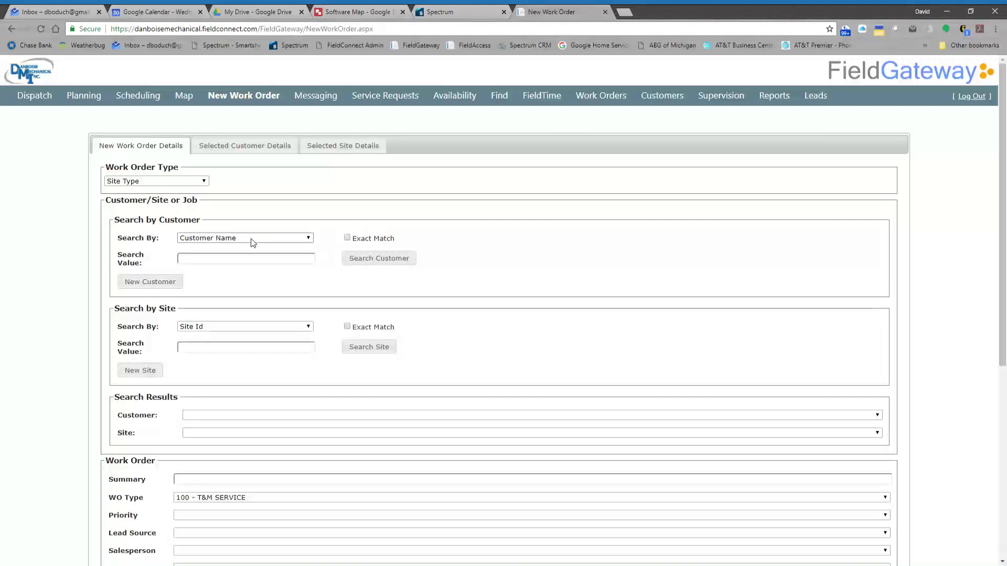
{"action": "left_click", "coordinate": [247, 351]}
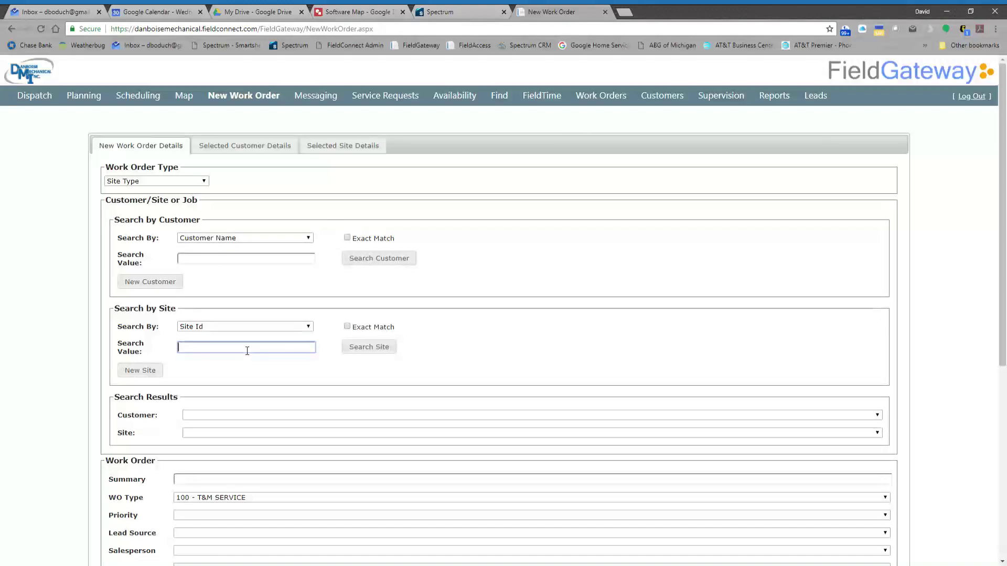
{"action": "type", "text": "31625"}
{"action": "left_click", "coordinate": [221, 330]}
{"action": "left_click", "coordinate": [210, 359]}
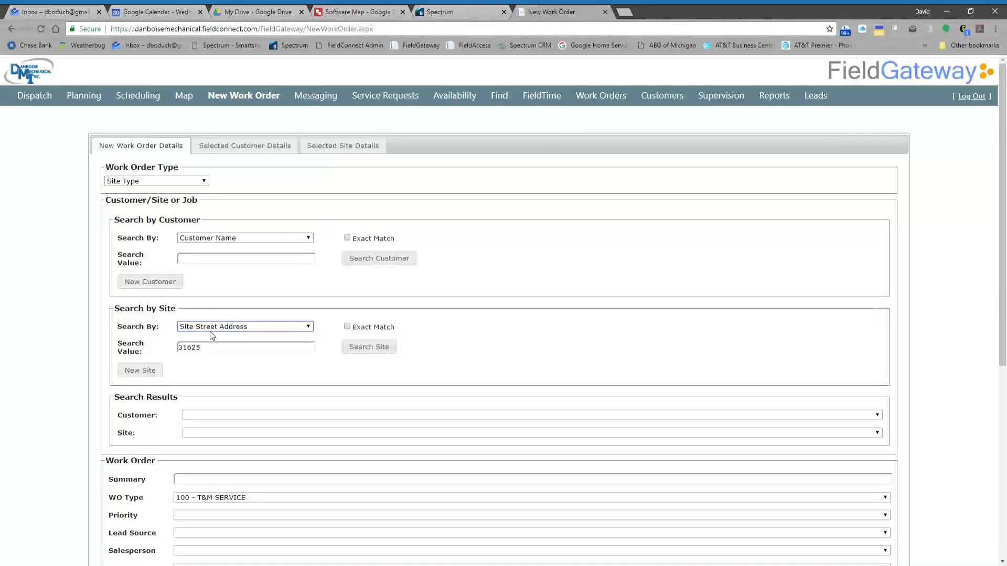
{"action": "left_click", "coordinate": [210, 329]}
{"action": "left_click", "coordinate": [212, 338]}
{"action": "left_click_drag", "start_coordinate": [223, 350], "coordinate": [153, 343]}
{"action": "left_click", "coordinate": [307, 348]}
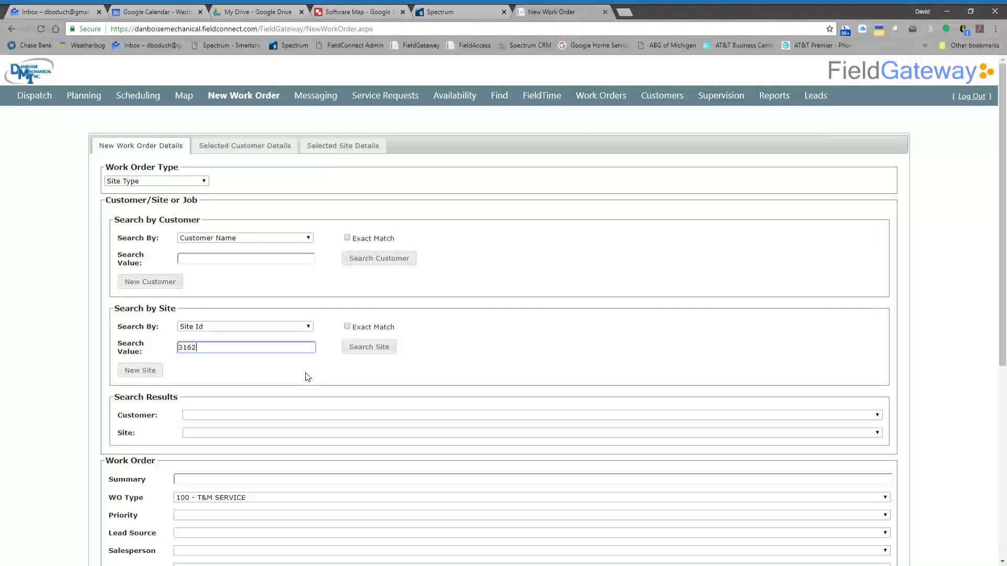
Replace the site search value with "444 mic" and search for the site by Site Id
{"action": "key", "text": "BackSpace"}
{"action": "key", "text": "BackSpace"}
{"action": "key", "text": "BackSpace"}
{"action": "type", "text": "444 mic"}
{"action": "left_click", "coordinate": [369, 348]}
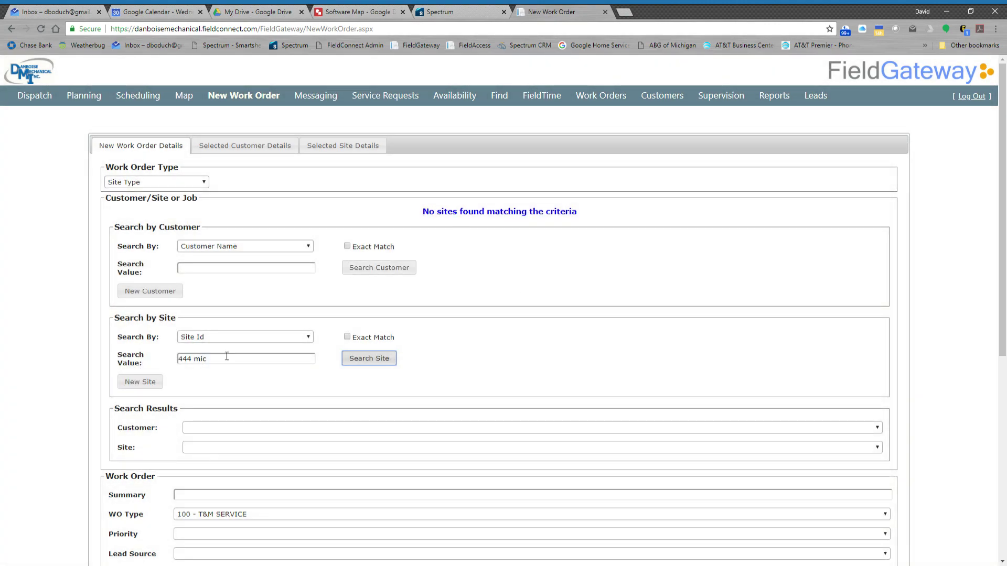
{"action": "left_click", "coordinate": [212, 338]}
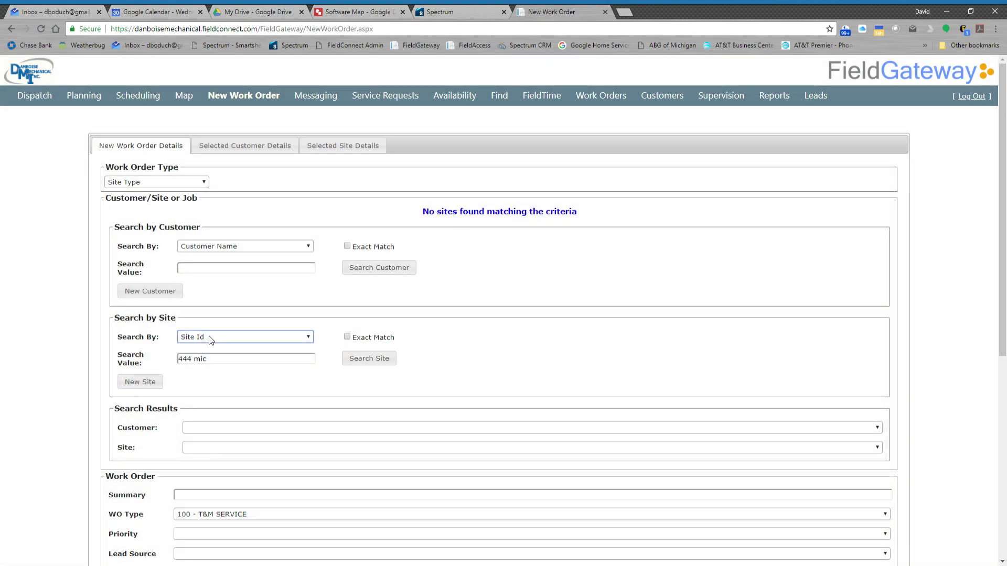
{"action": "left_click", "coordinate": [219, 253]}
{"action": "left_click", "coordinate": [446, 294]}
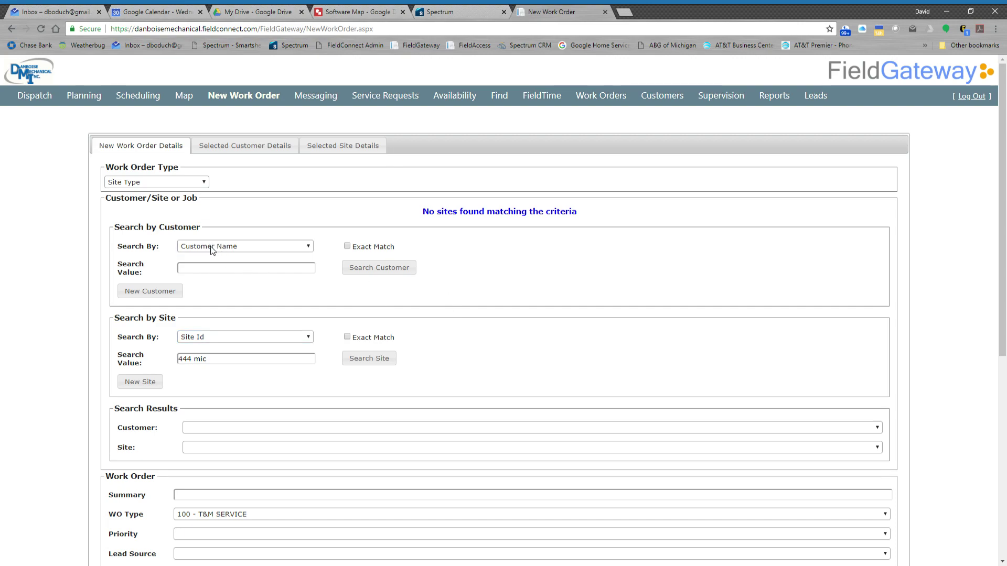